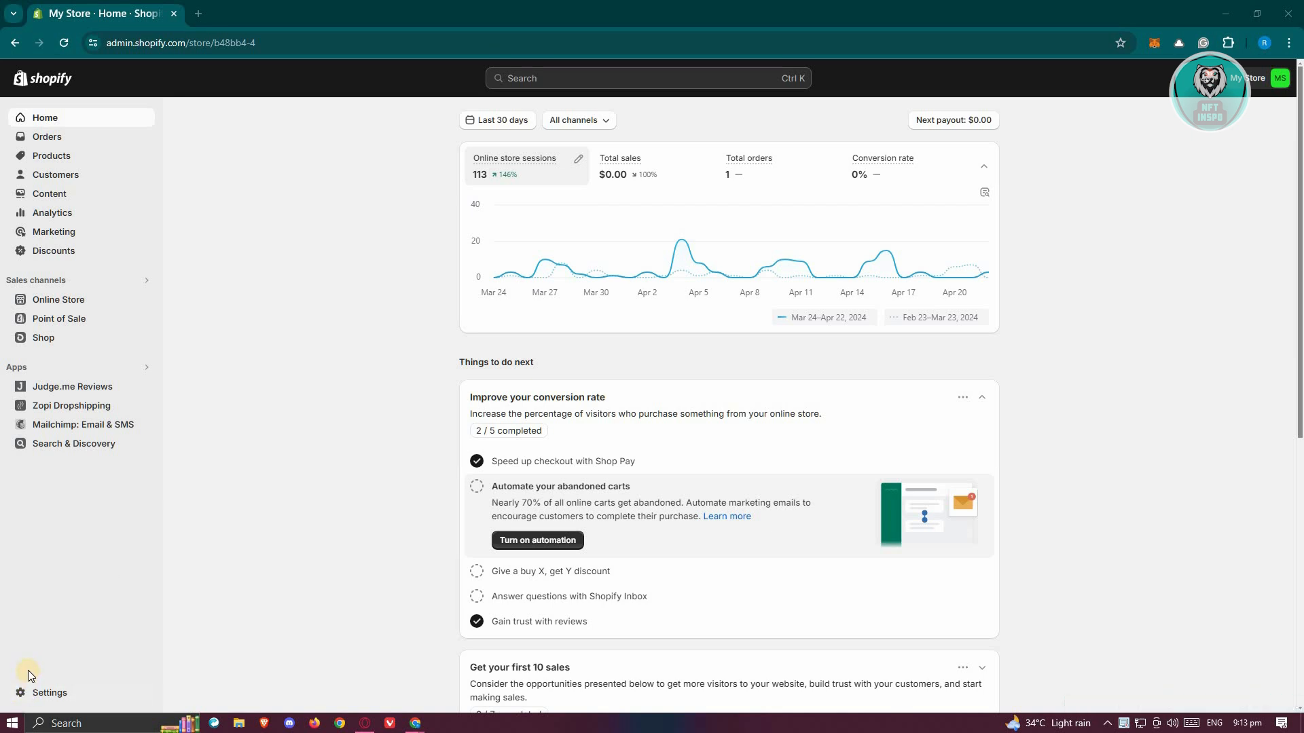
- Go from the store's apps and sales channels settings to the Shopify App Store and search for besure
click(51, 694)
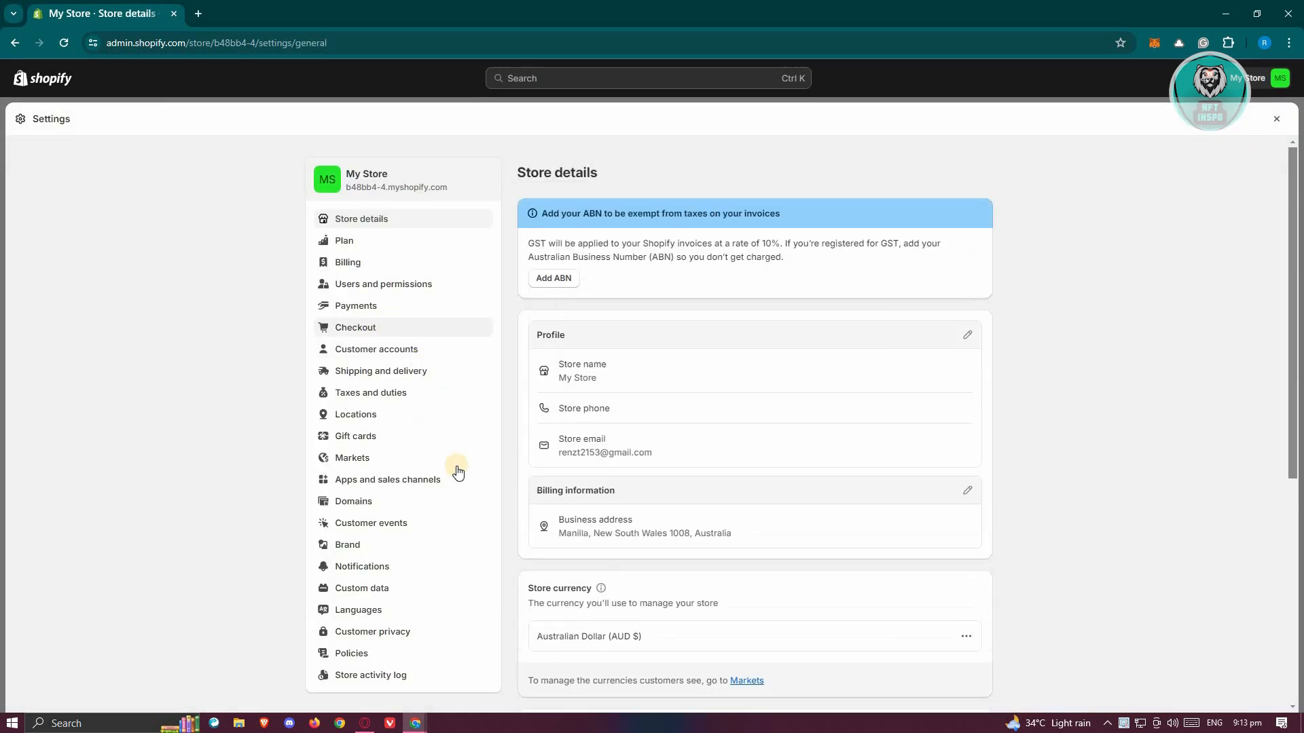
click(436, 482)
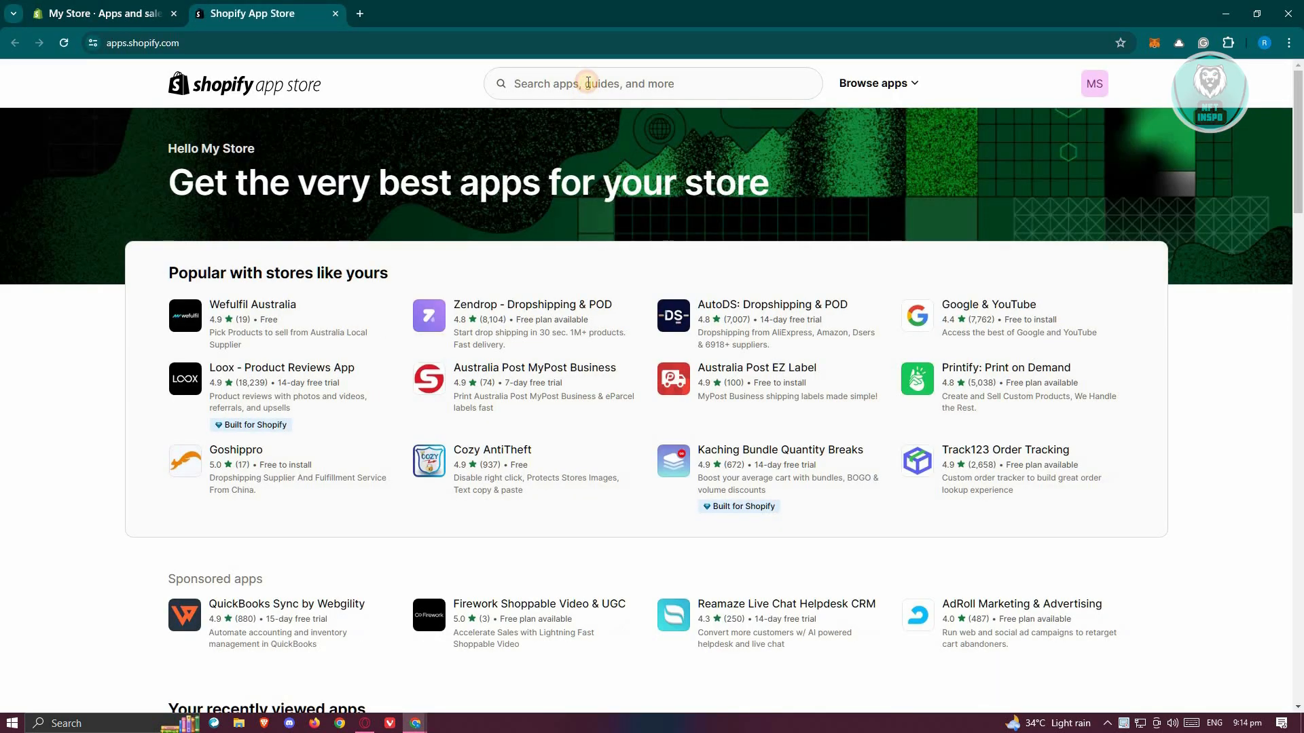
click(588, 83)
text(besure)
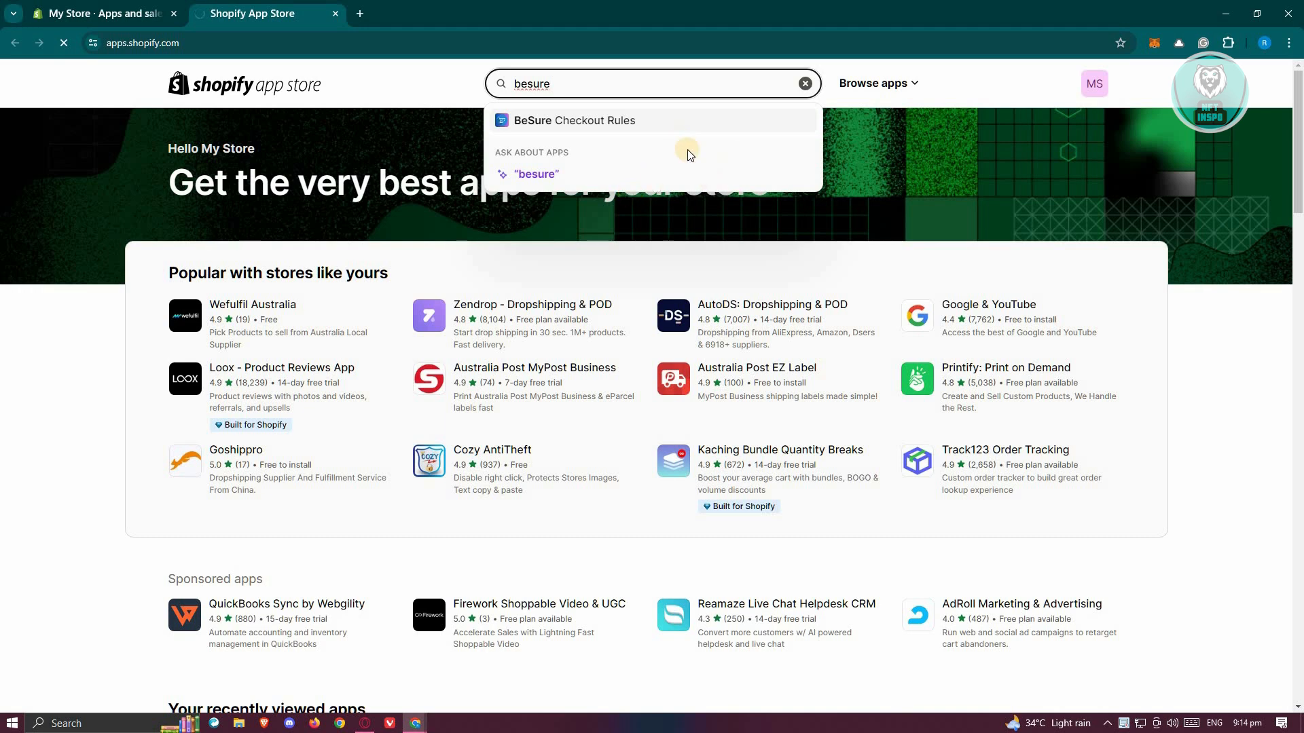
key(Return)
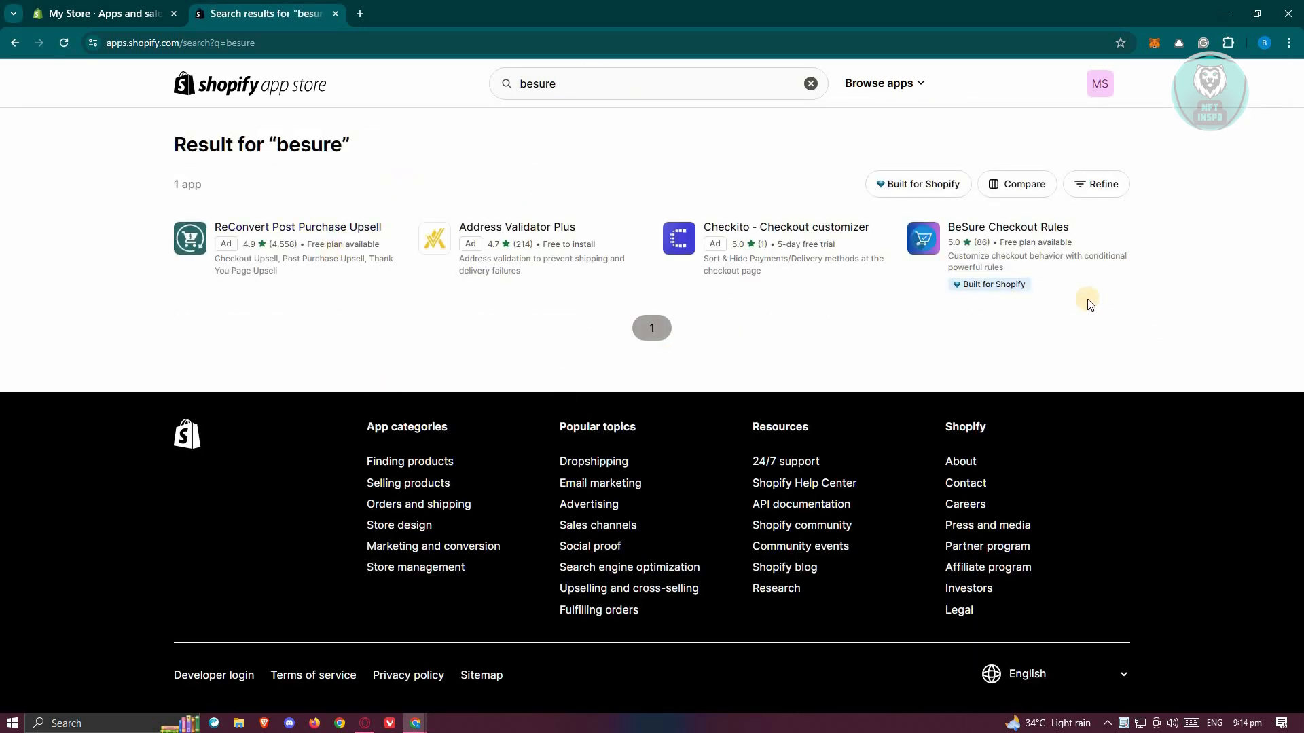
- Install the BeSure Checkout Rules app on the store
click(1032, 230)
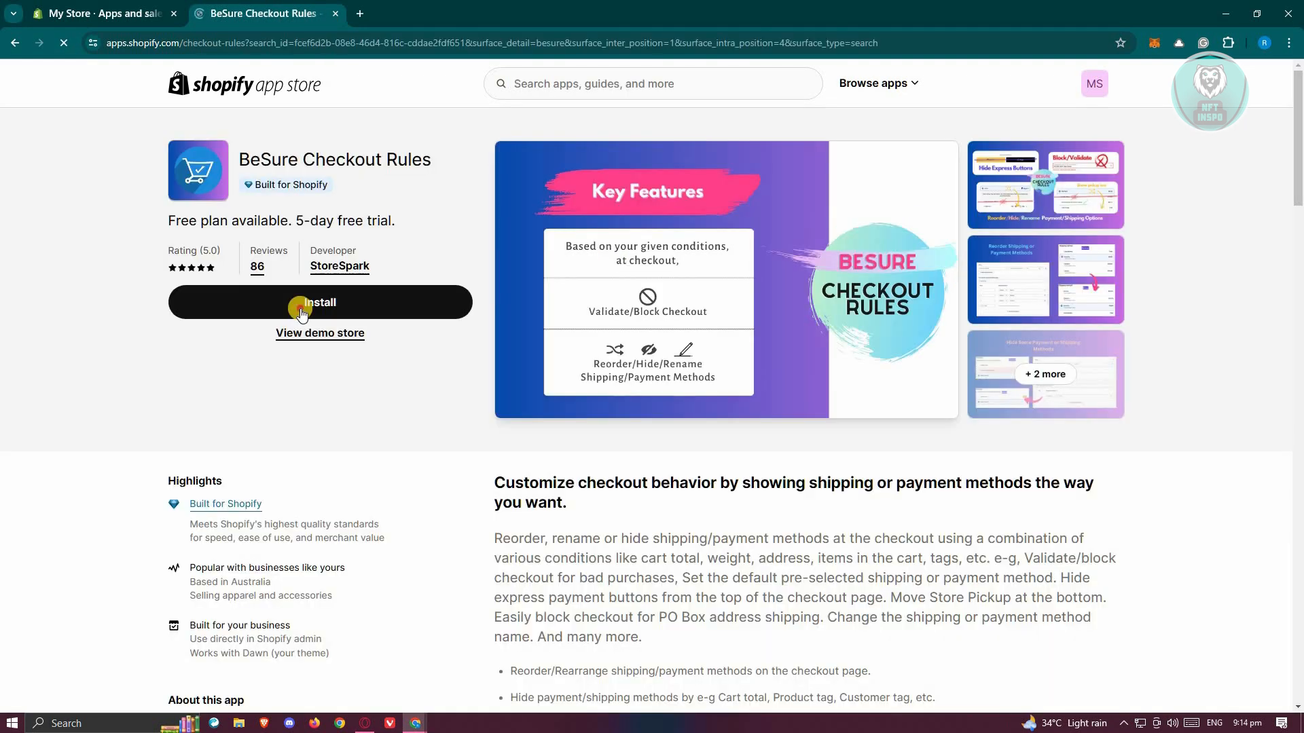
click(301, 311)
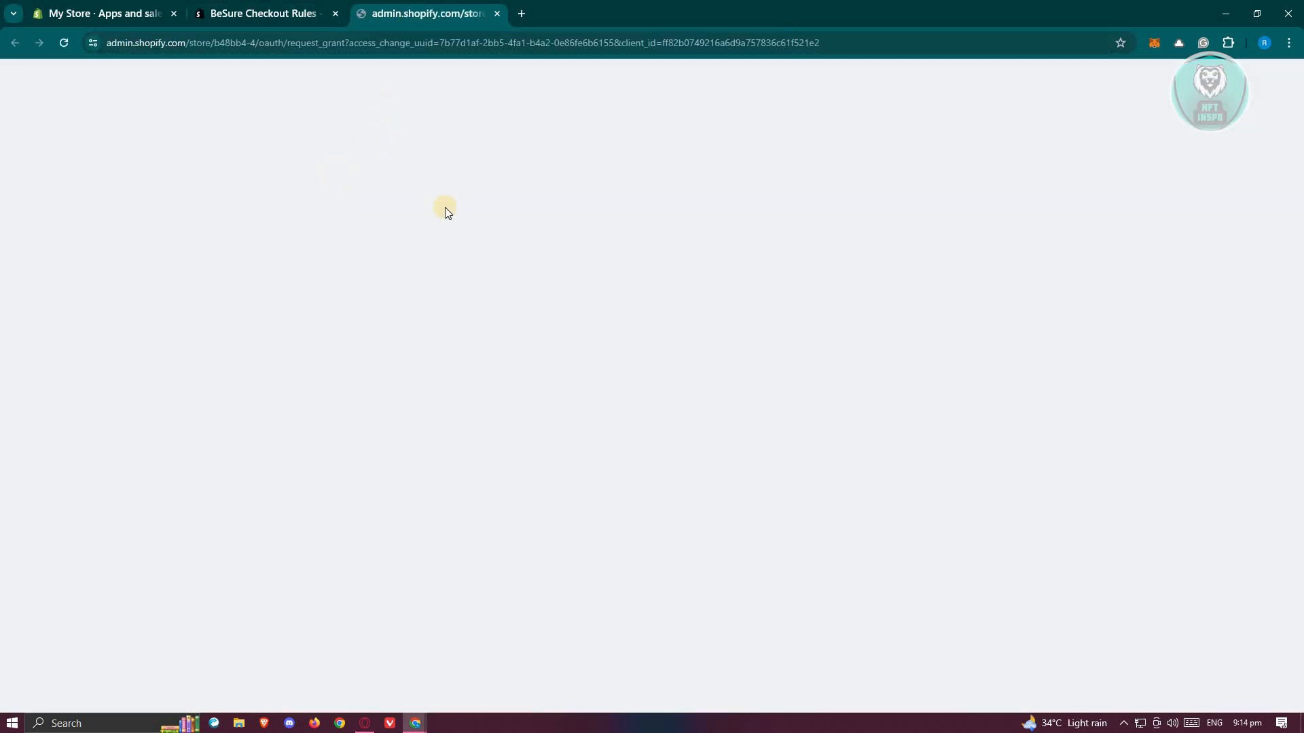
click(906, 375)
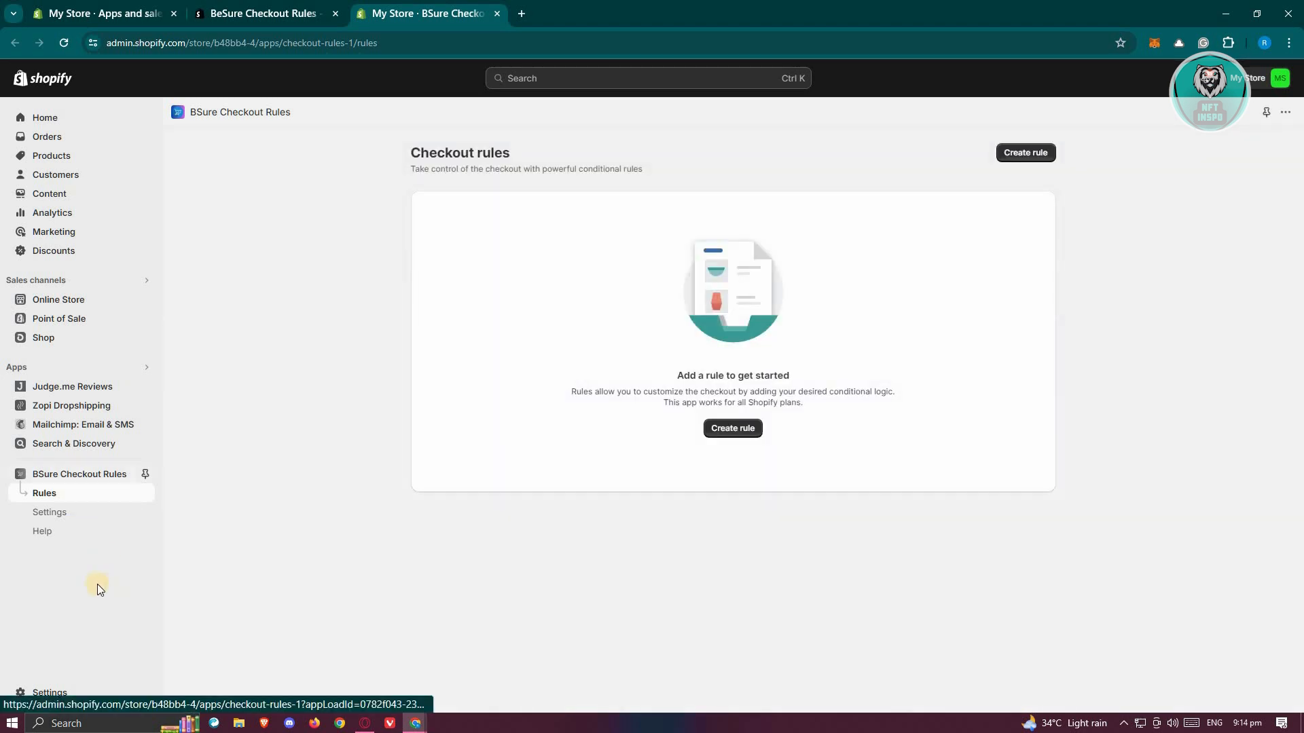
- Check the app dashboard's free rule limit and compare what the Free and Starter billing plans allow
click(59, 480)
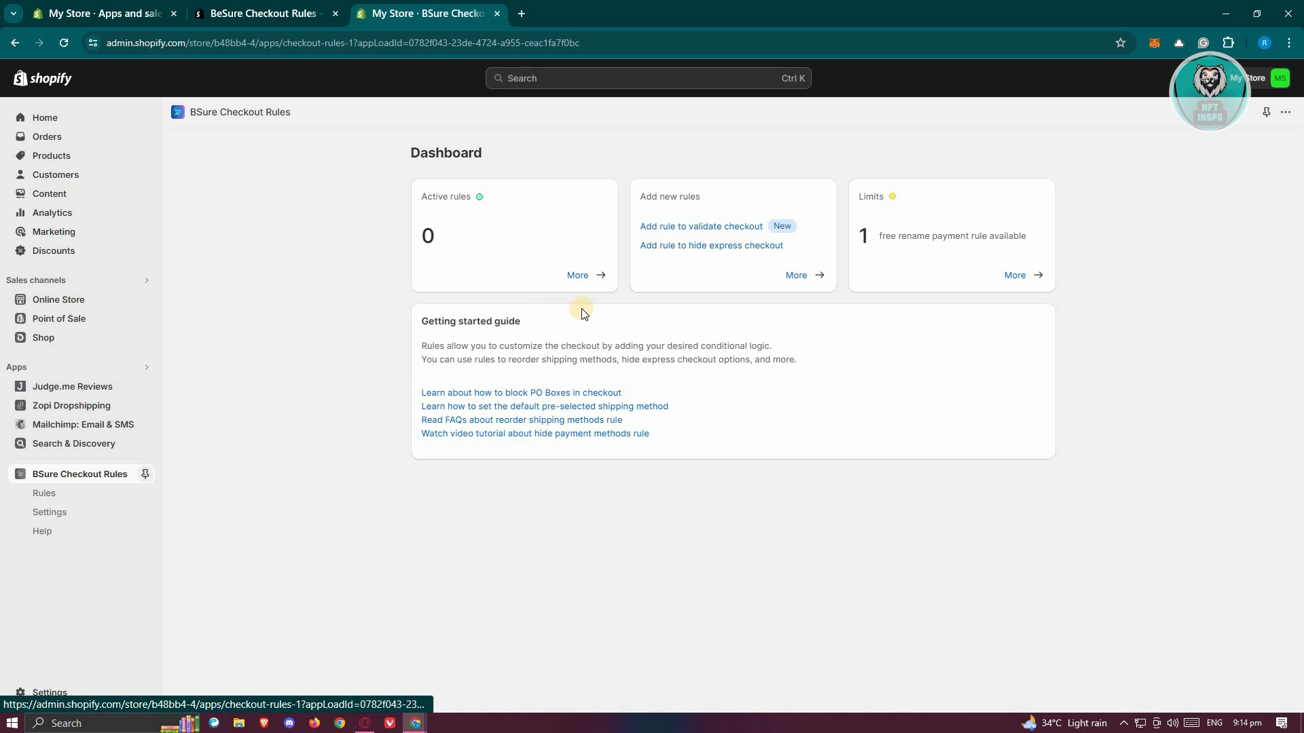
drag(1042, 246, 875, 242)
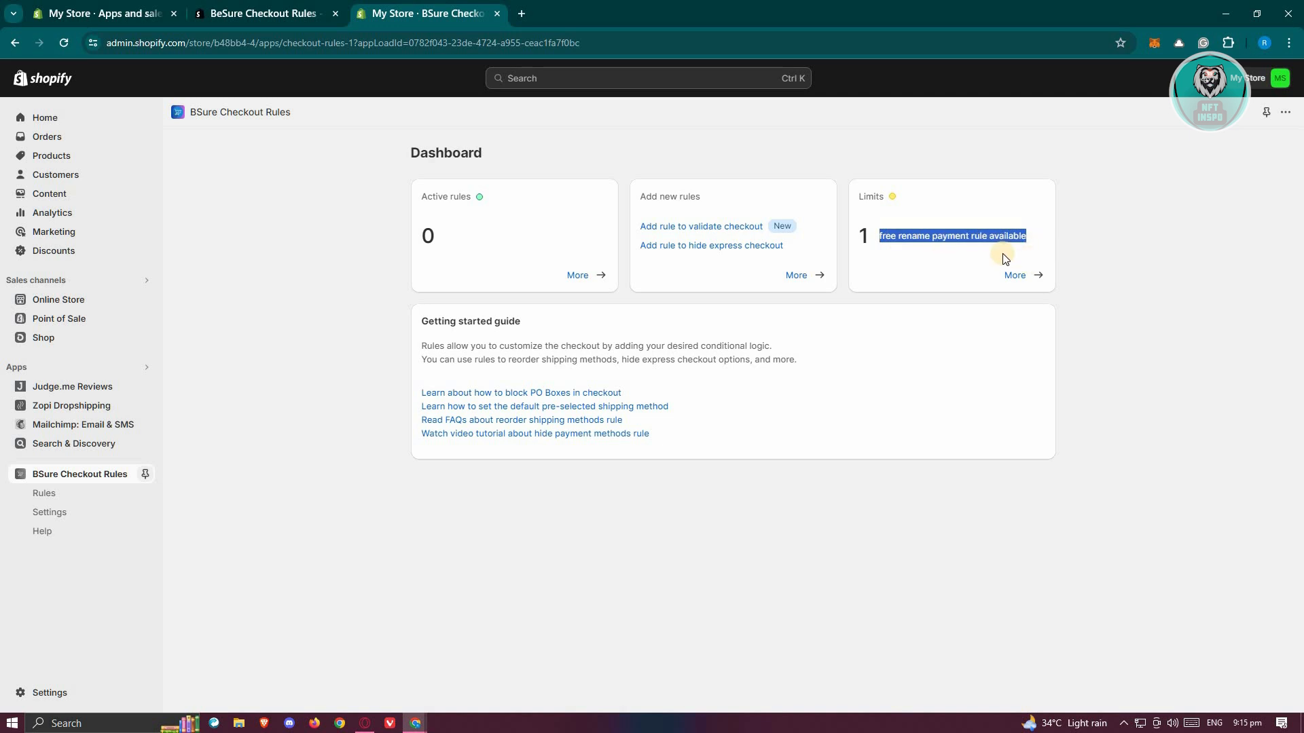
click(41, 520)
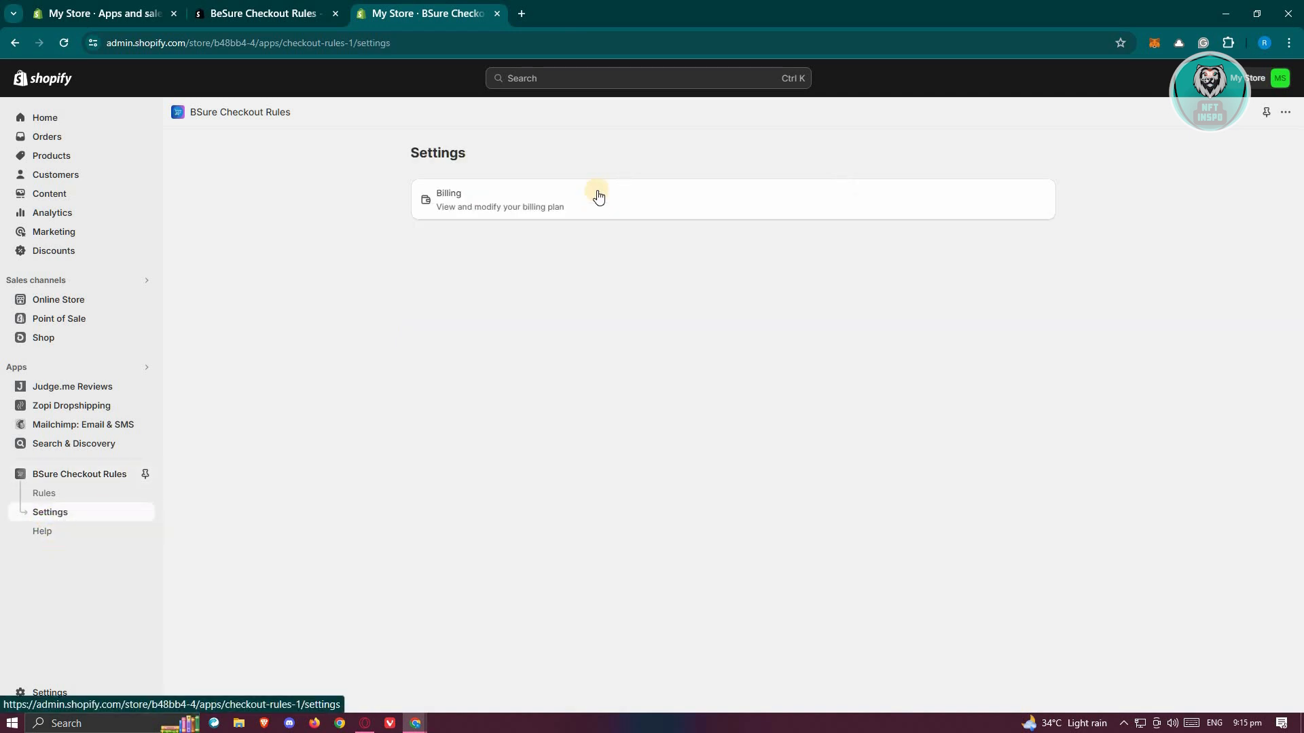
click(594, 193)
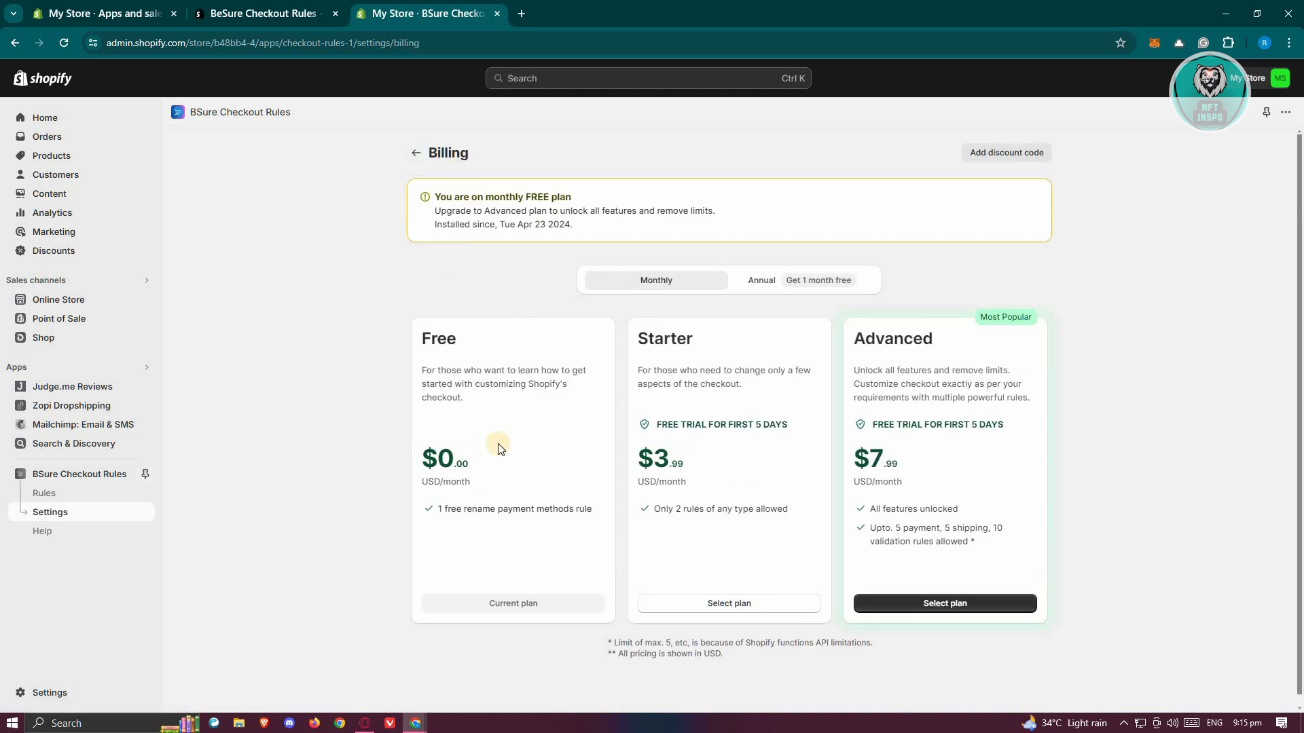
drag(428, 333, 771, 396)
drag(637, 337, 744, 386)
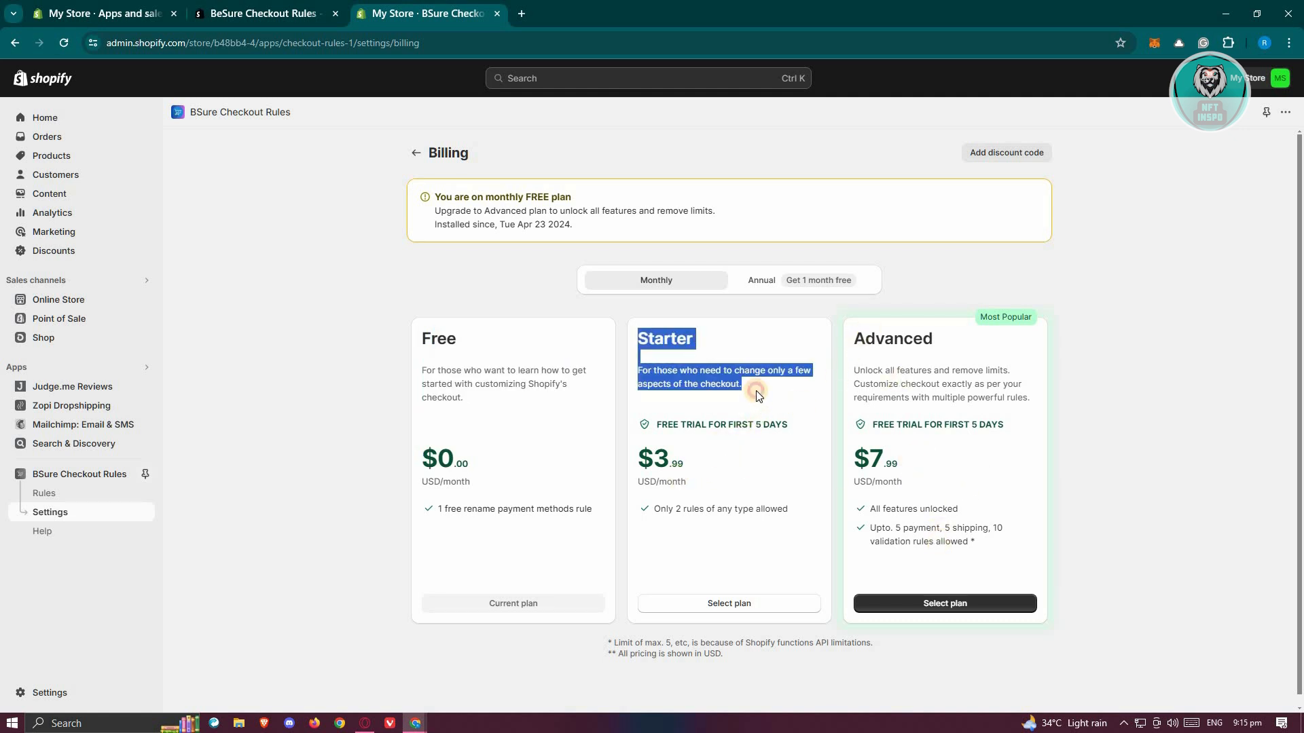
click(672, 408)
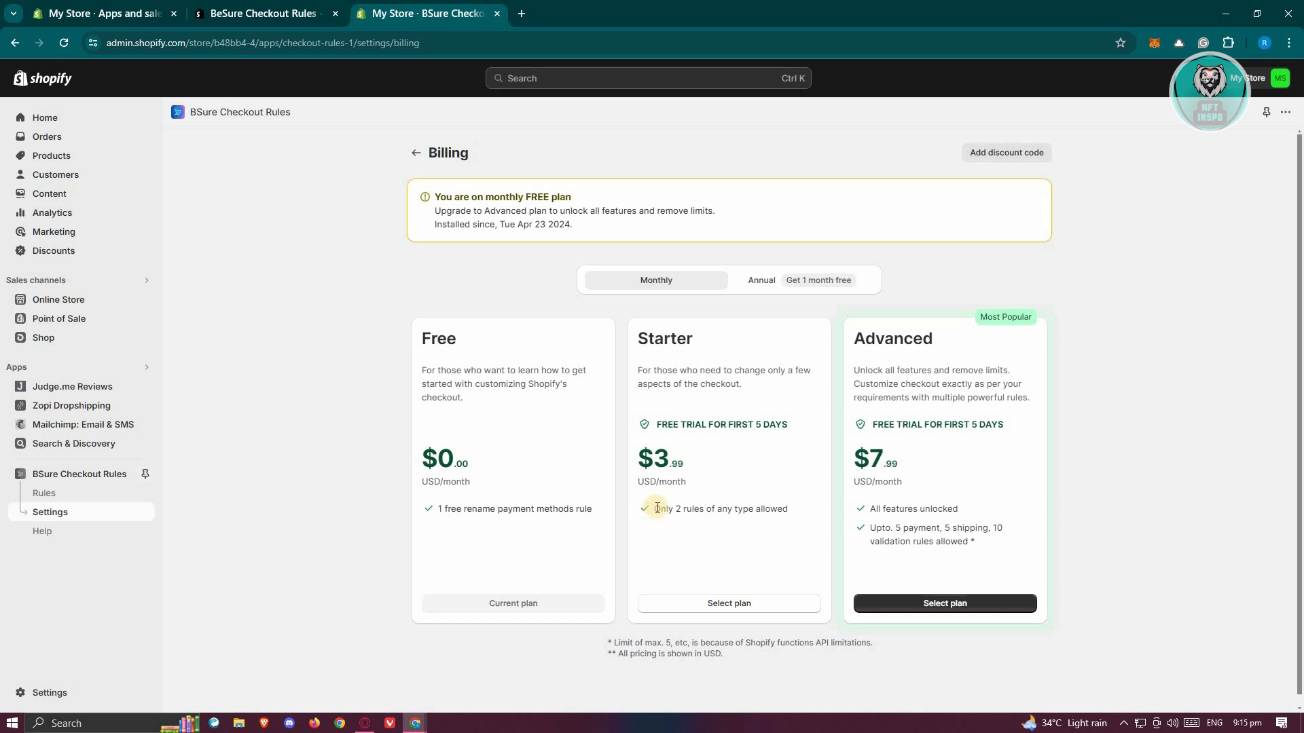
drag(810, 509, 807, 519)
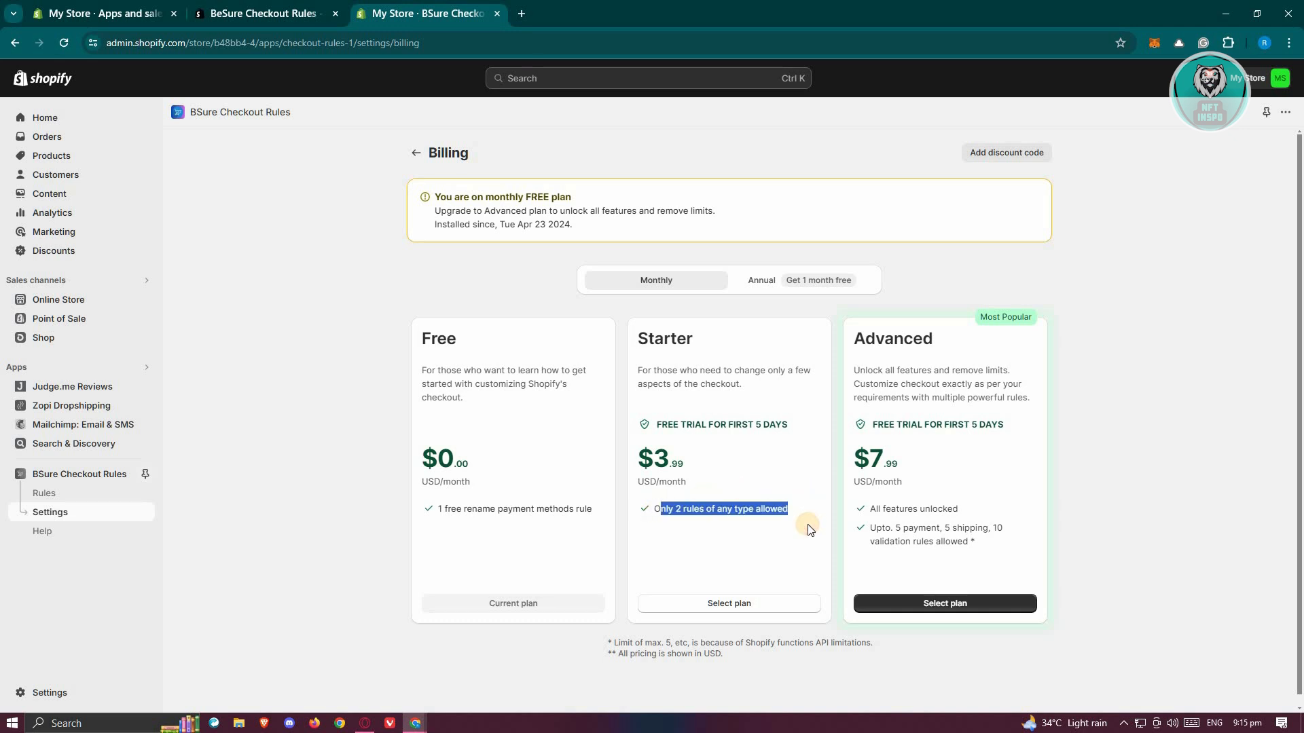
- Start a new checkout rule of the Validate/block checkout type from the Empty rule template
click(49, 494)
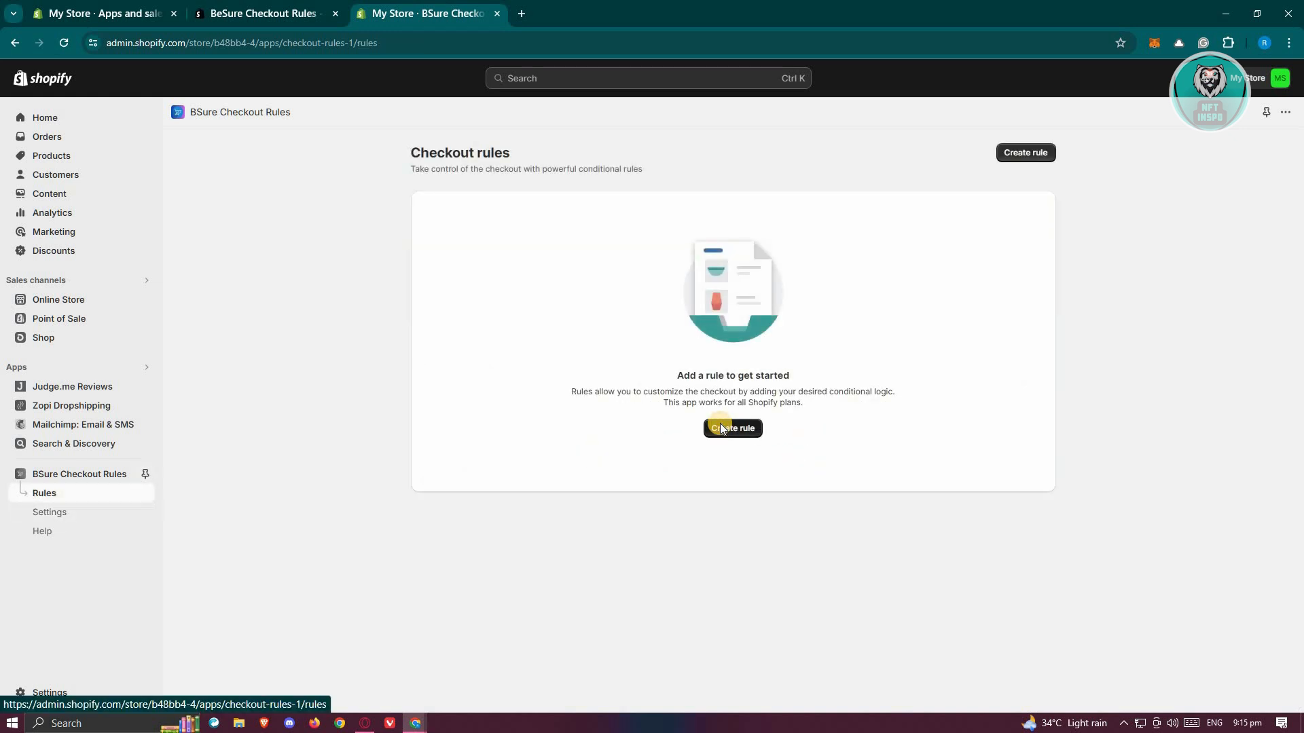
click(721, 428)
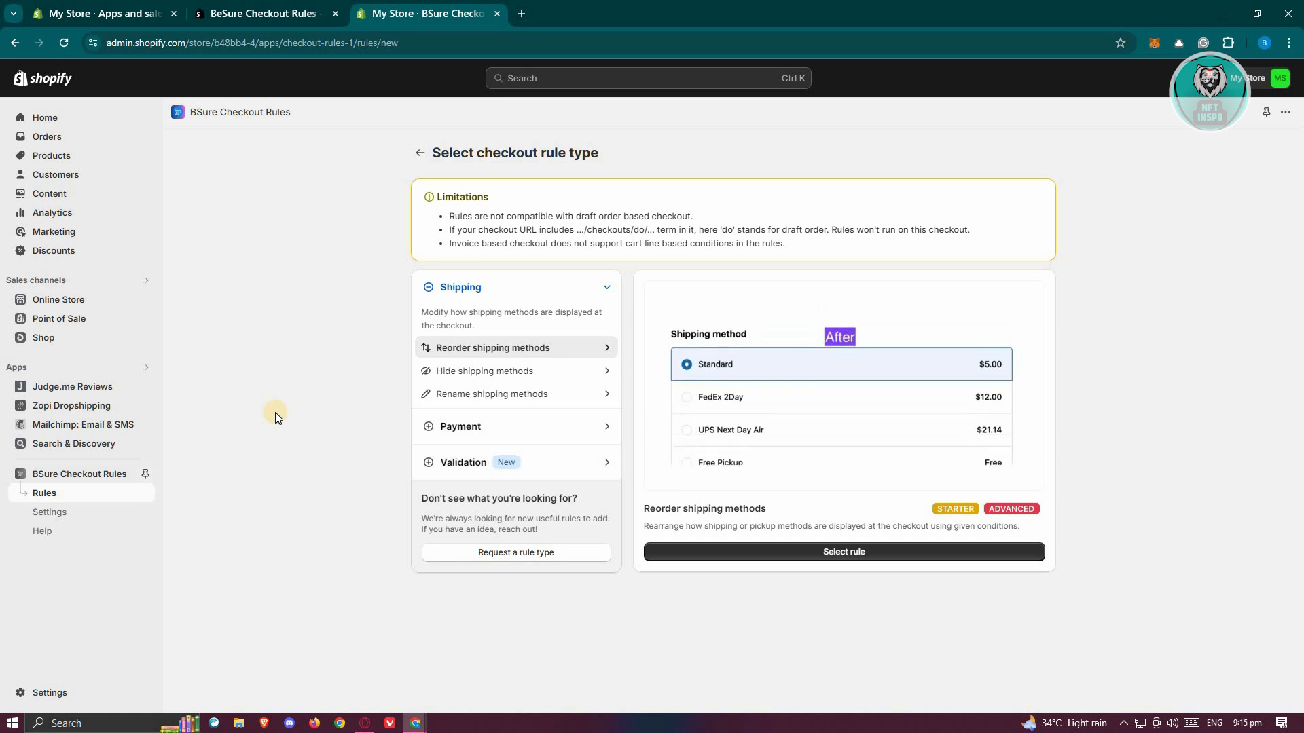
click(520, 462)
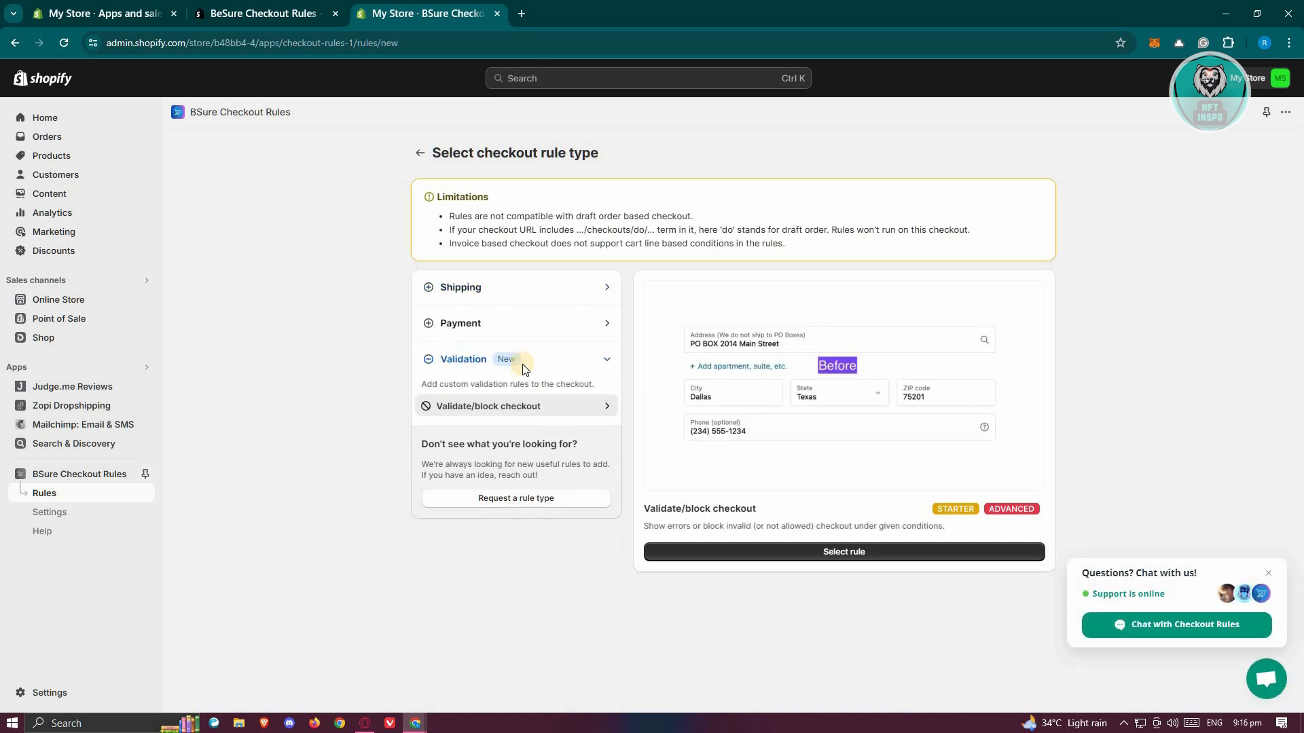
click(825, 552)
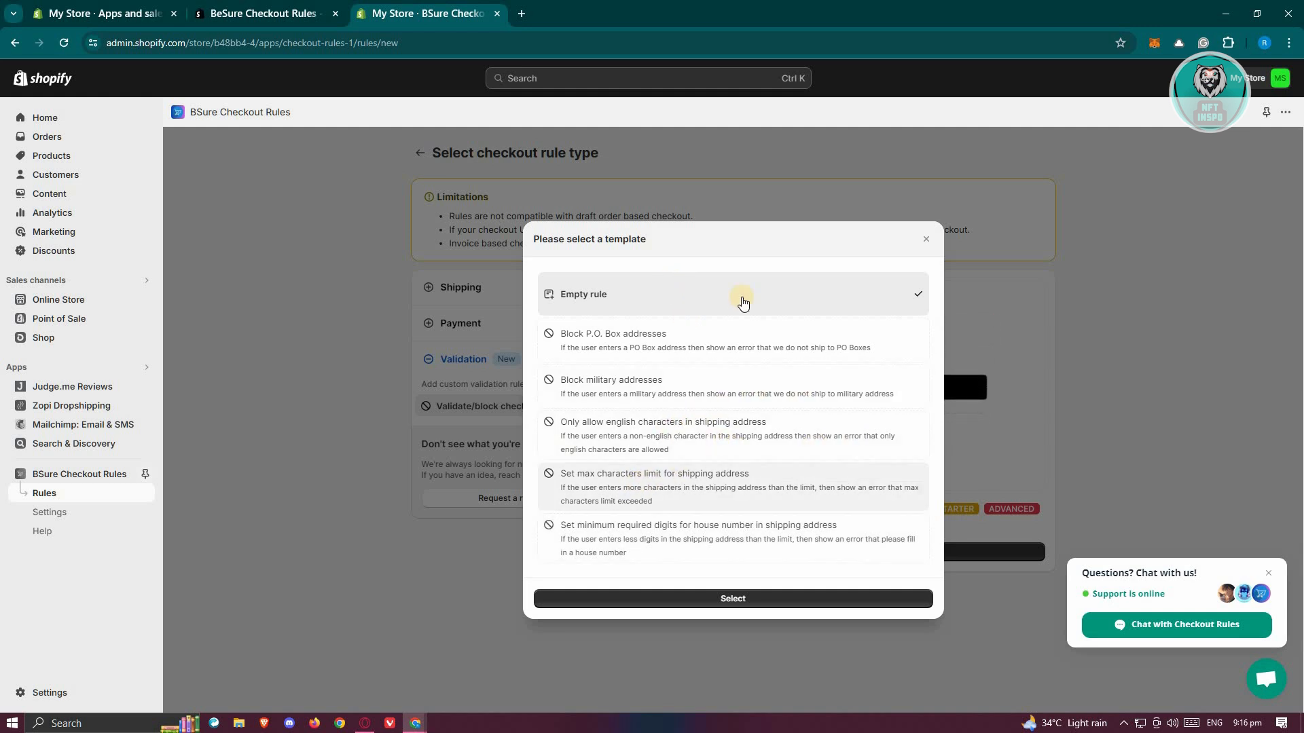
click(741, 600)
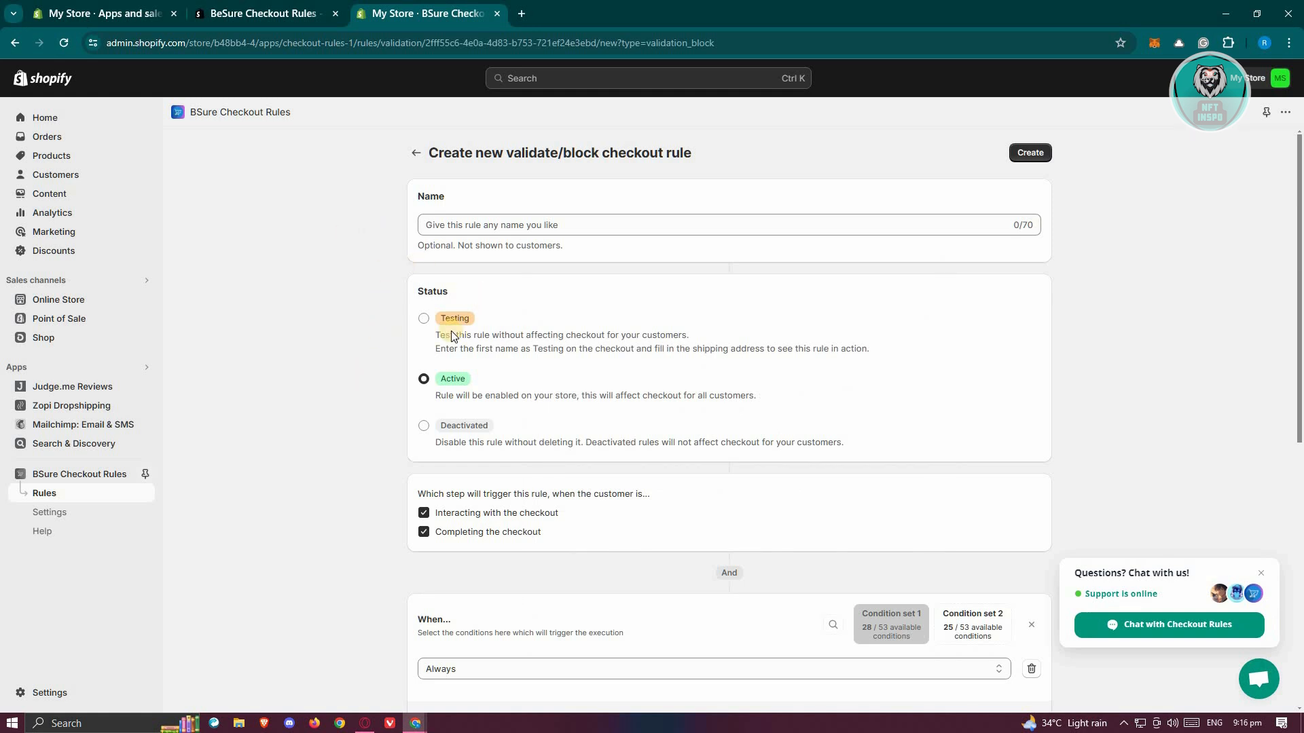
- Set the new rule's status to Testing, leaving its name blank
click(419, 232)
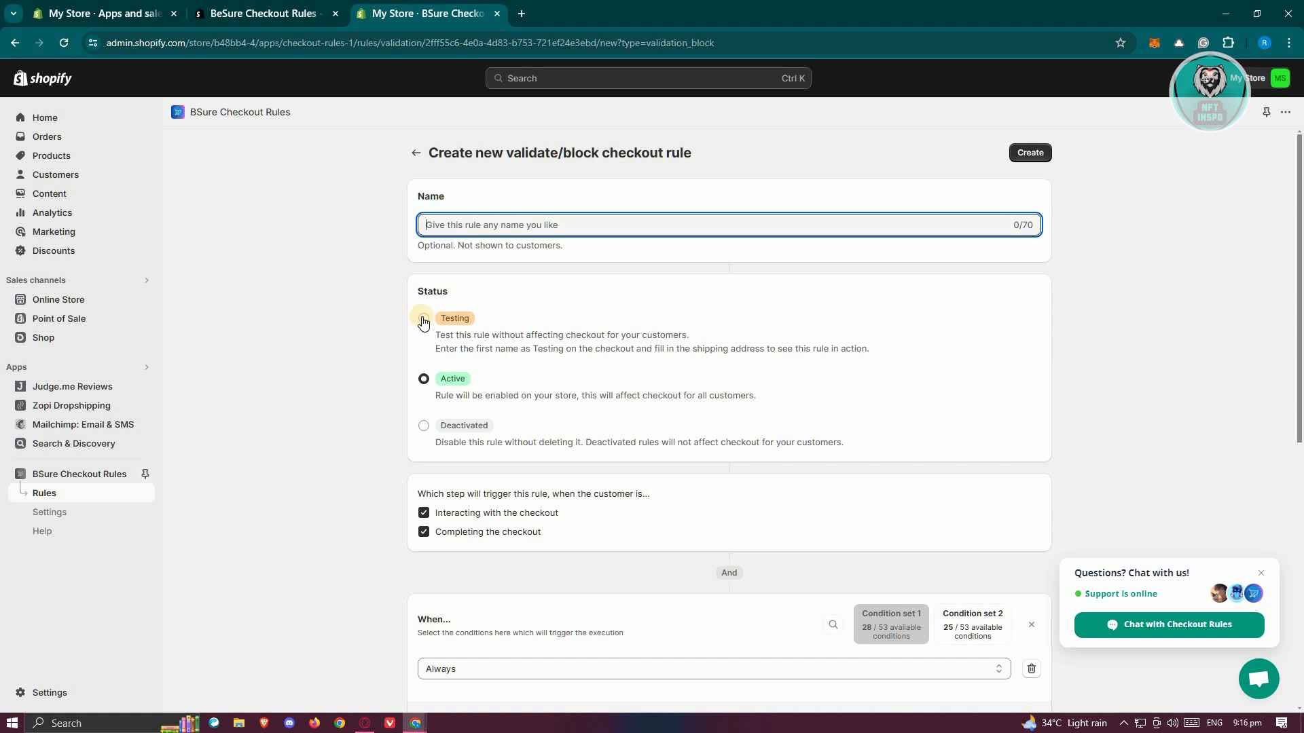
click(332, 365)
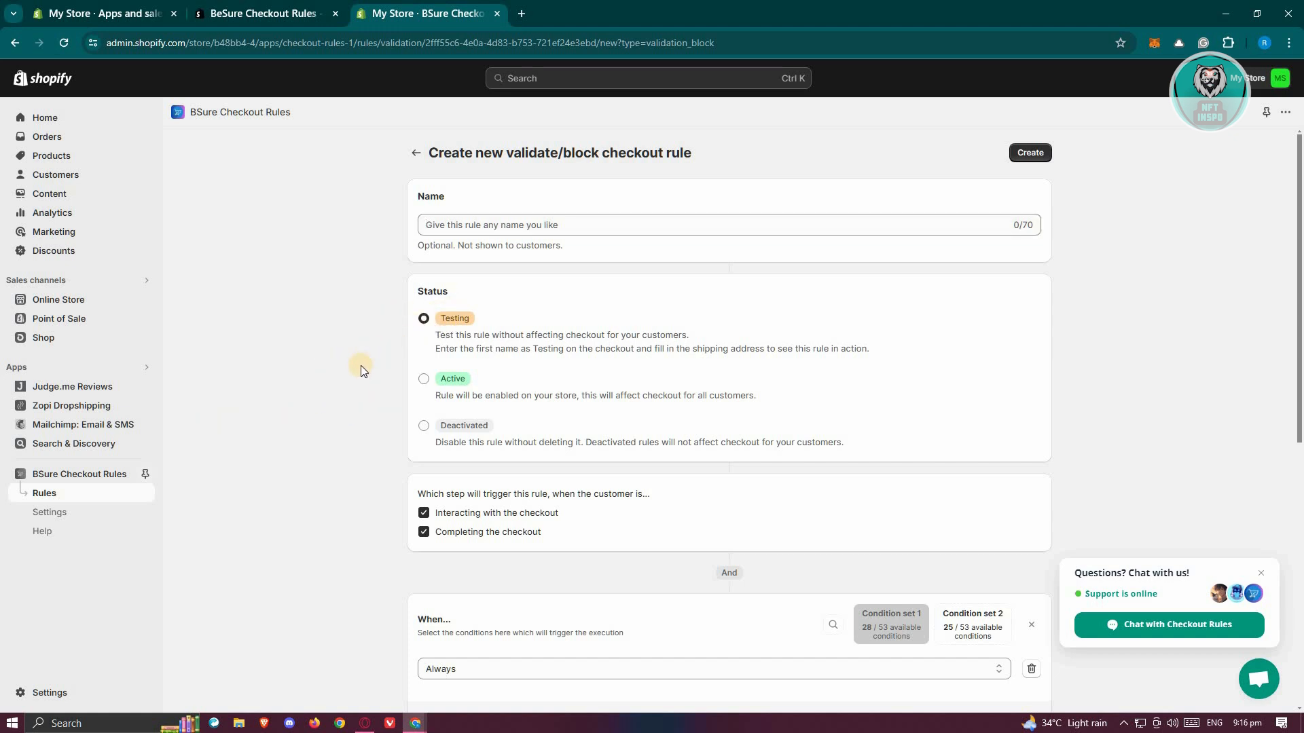
scroll(363, 366, down, 4)
scroll(401, 366, up, 2)
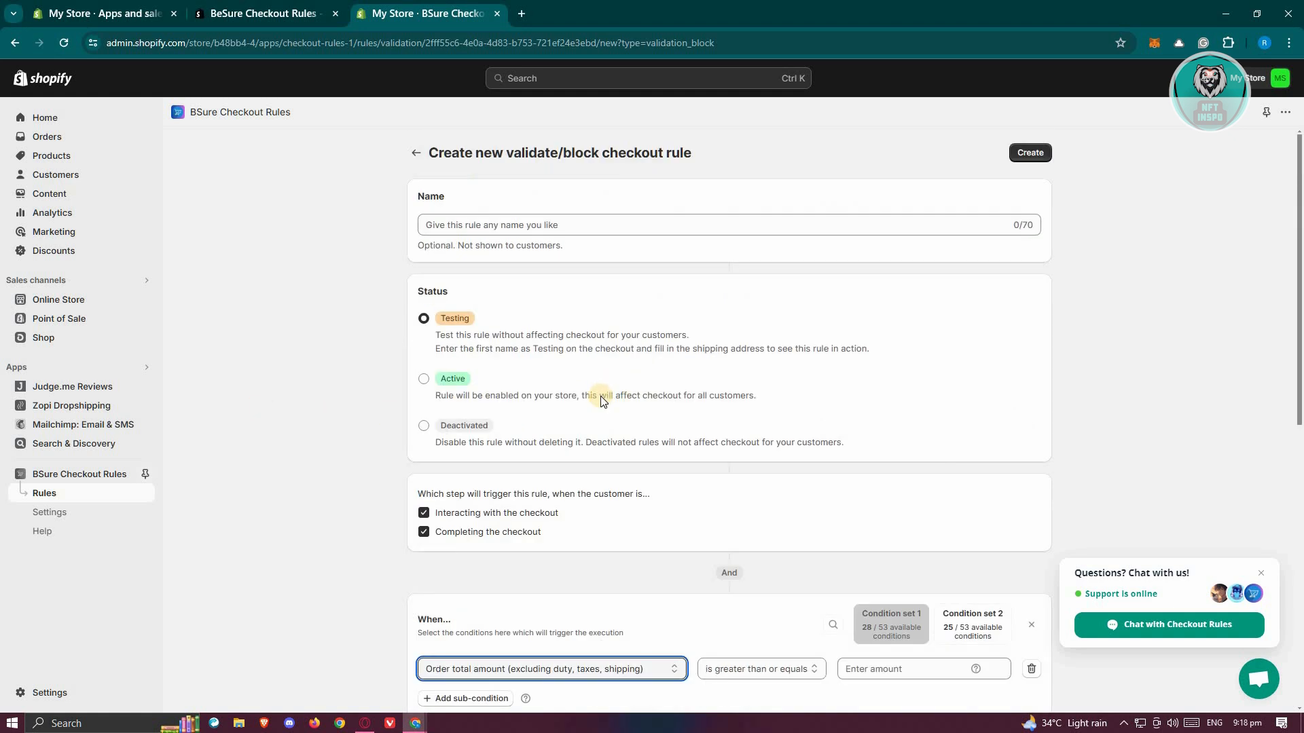
- Set the rule's condition to order total amount (excluding duty, taxes, shipping) is less than or equals 100
scroll(604, 395, down, 4)
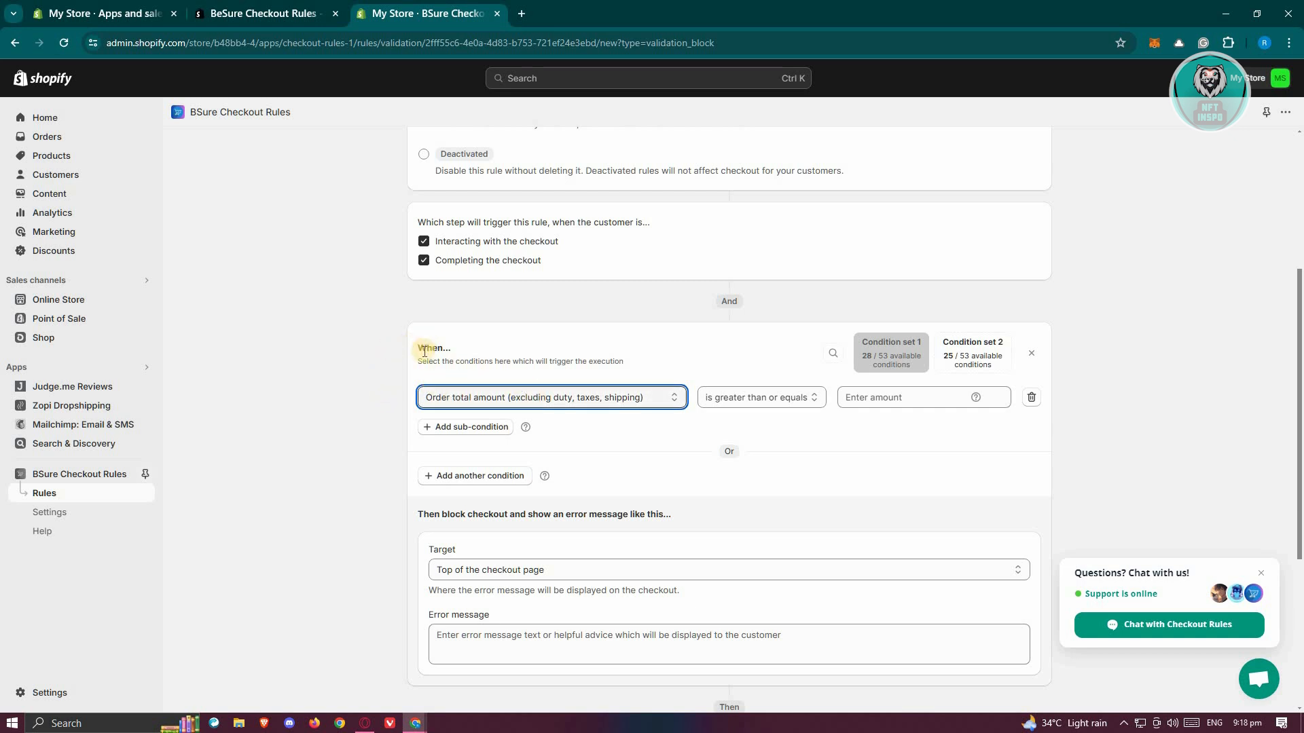
click(588, 398)
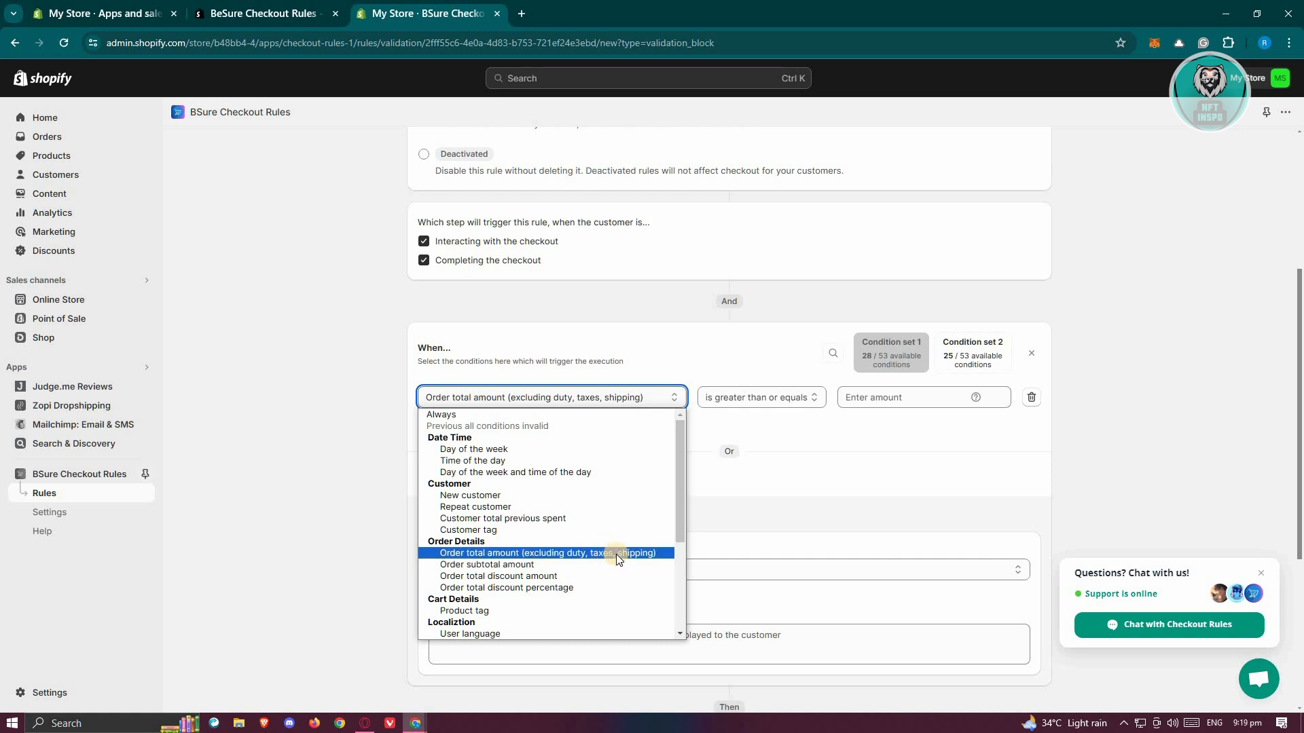
click(922, 431)
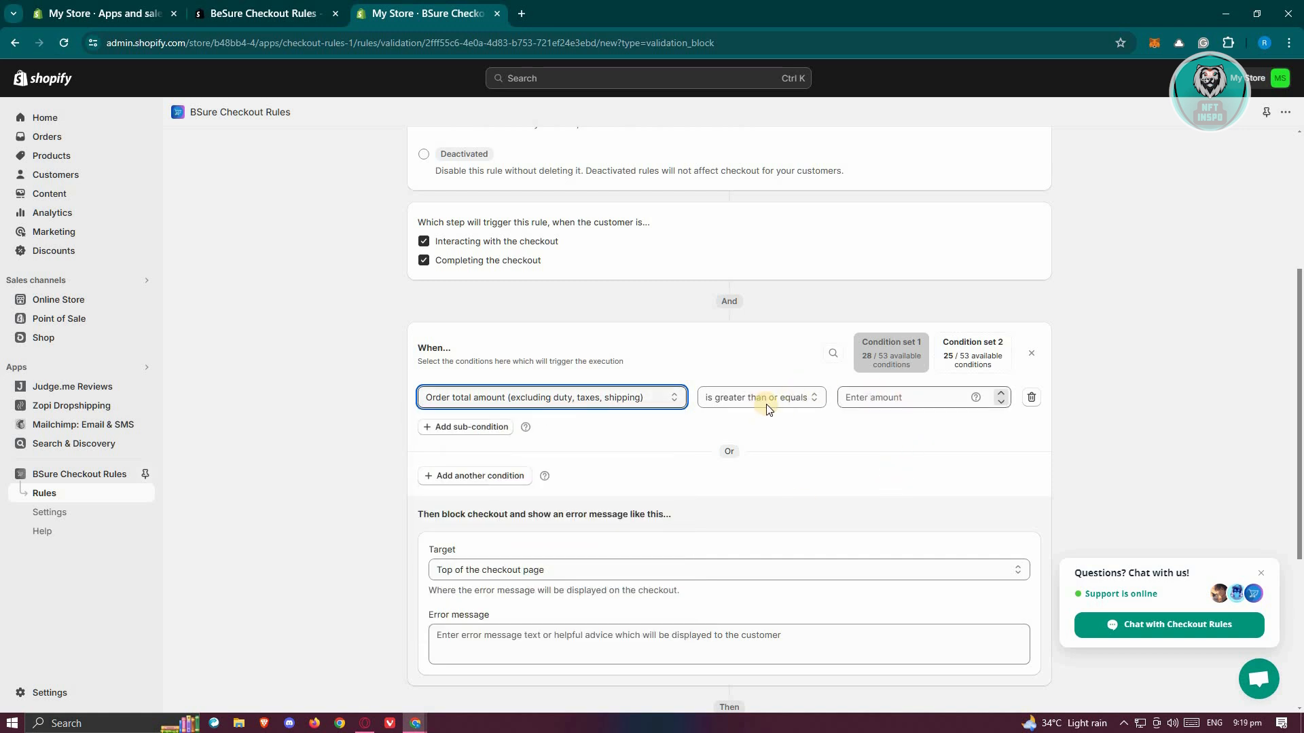
click(804, 401)
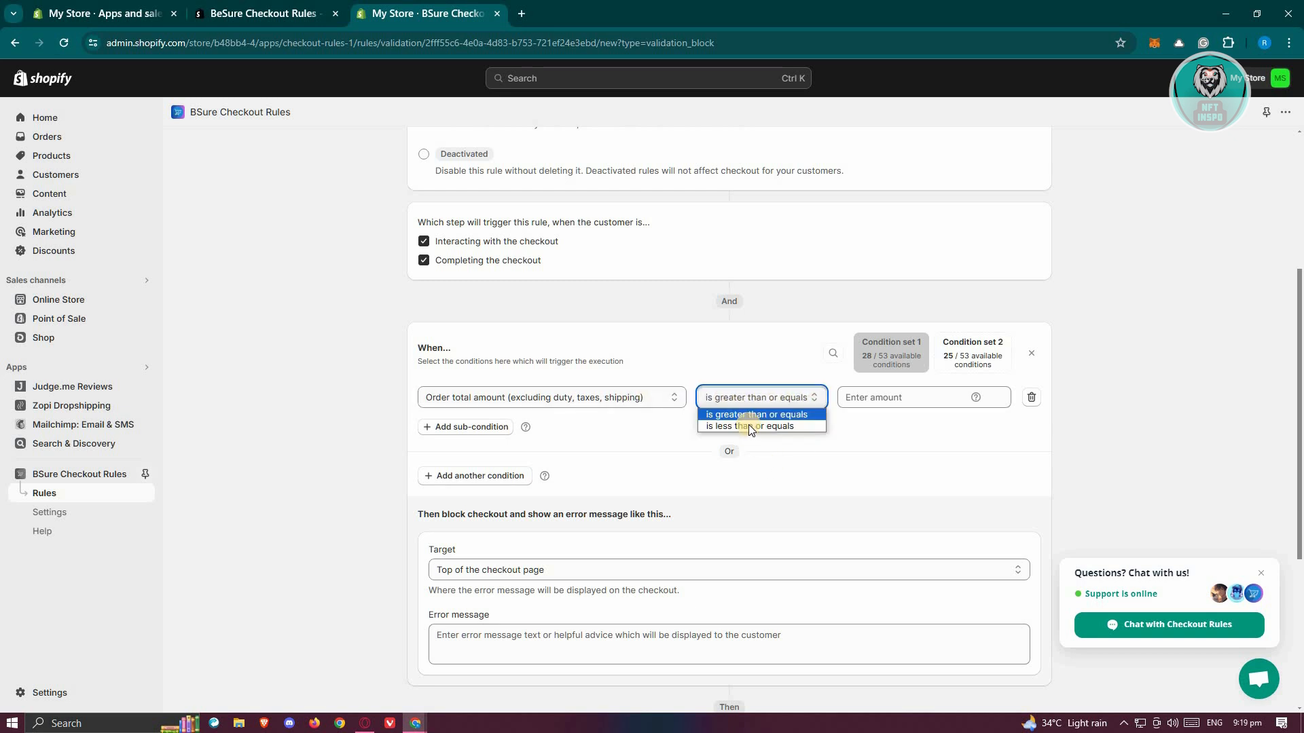
click(741, 425)
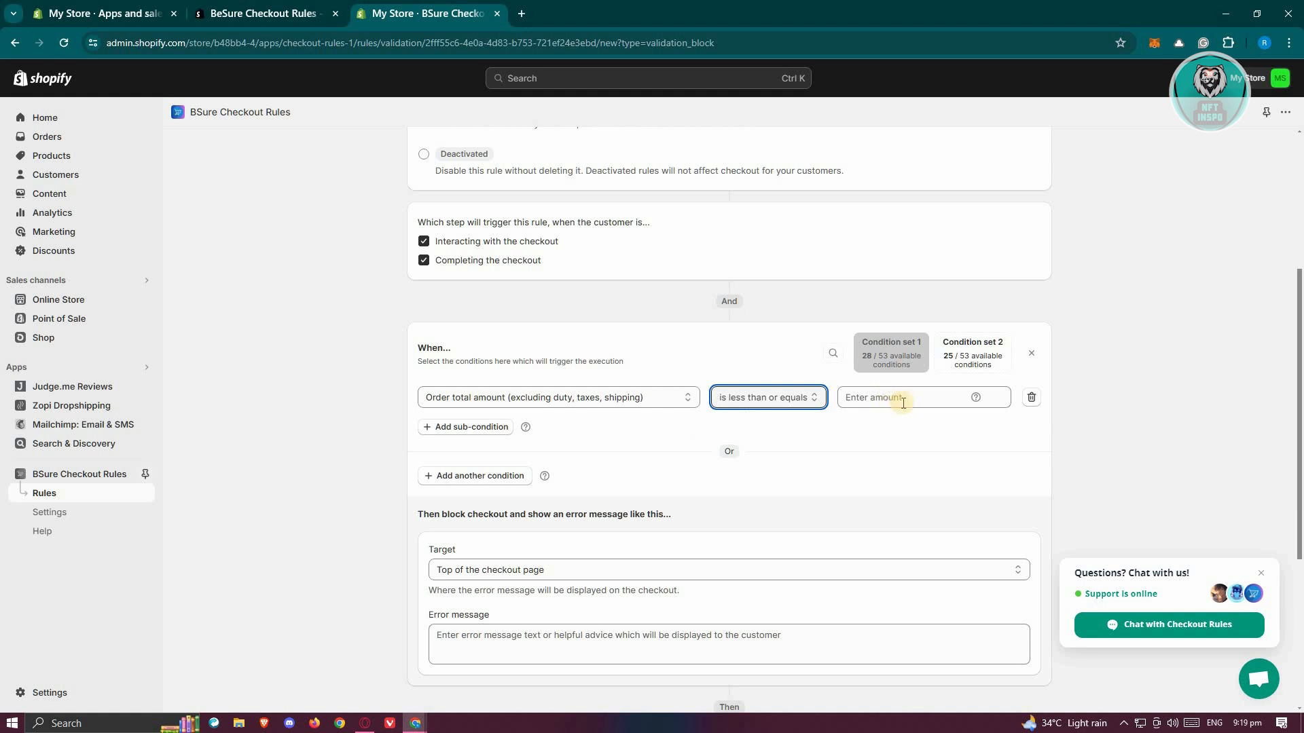
click(925, 398)
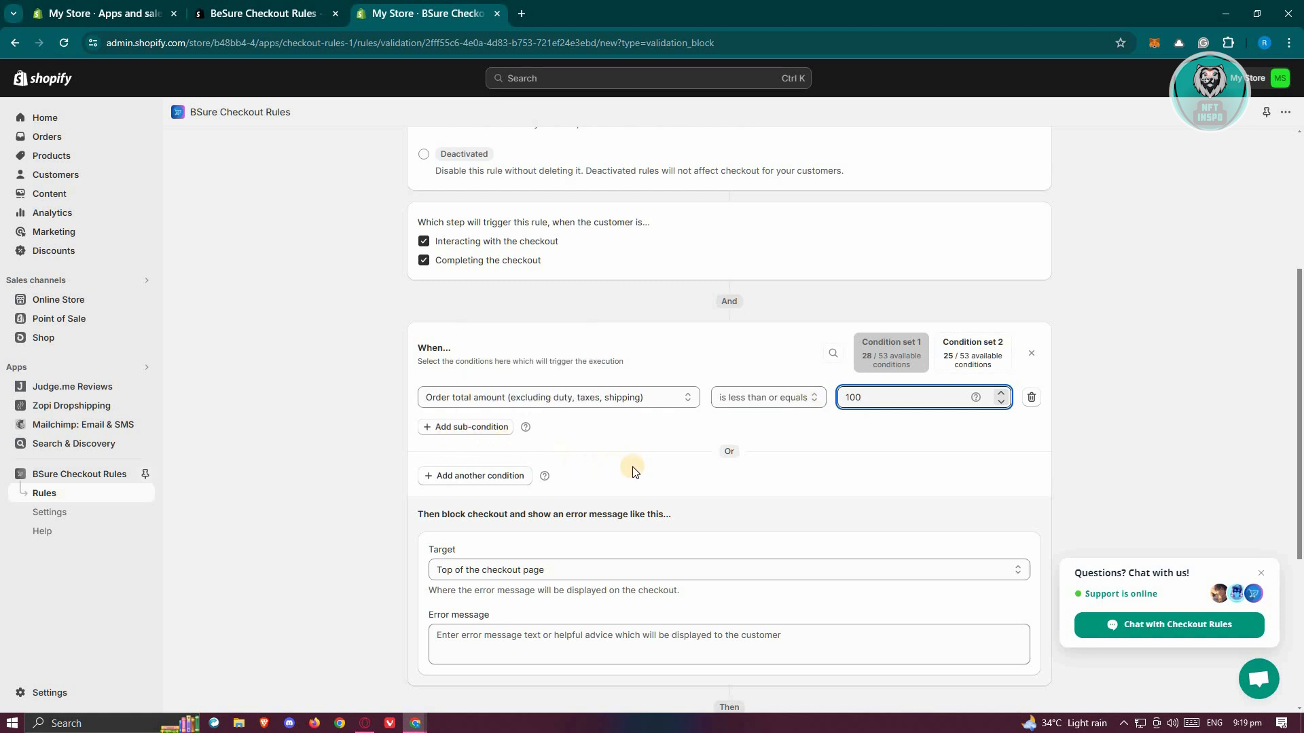
- Target the top of the checkout page and enter the error message "Minimum purchase amount should be $100"
scroll(564, 475, down, 1)
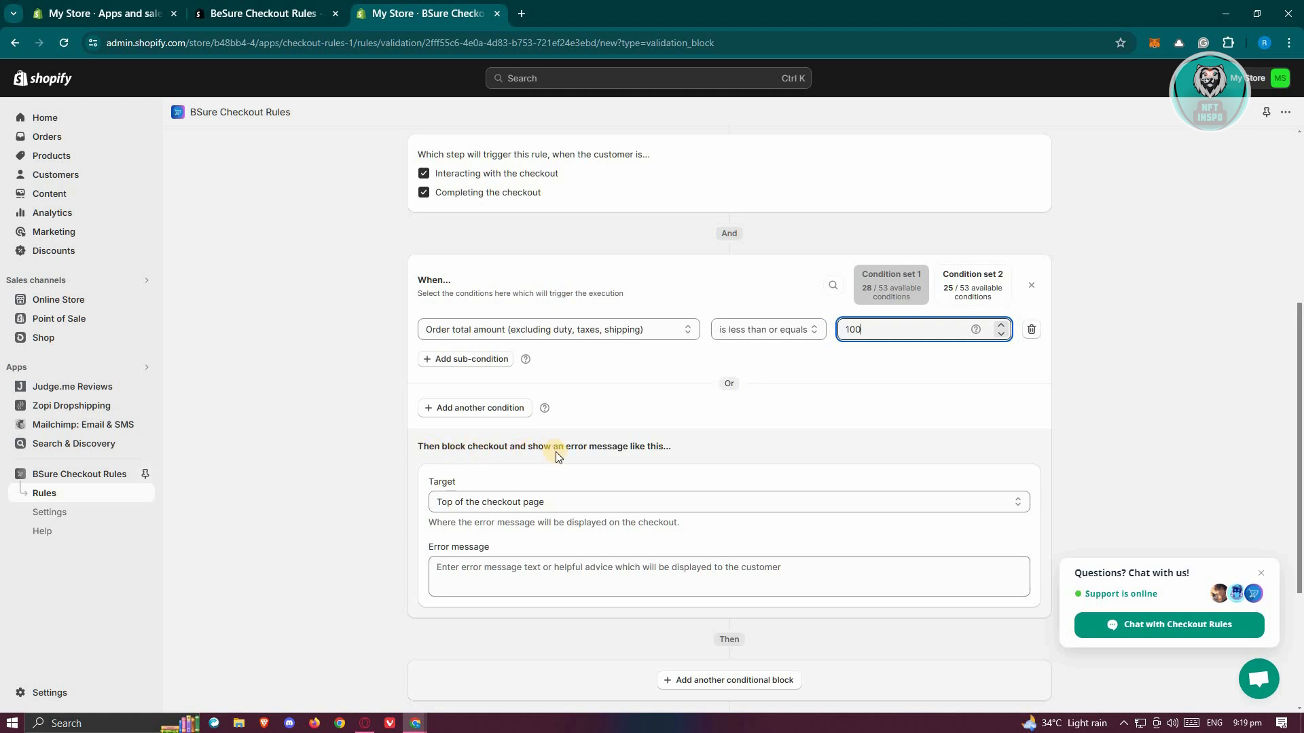
click(584, 501)
click(538, 531)
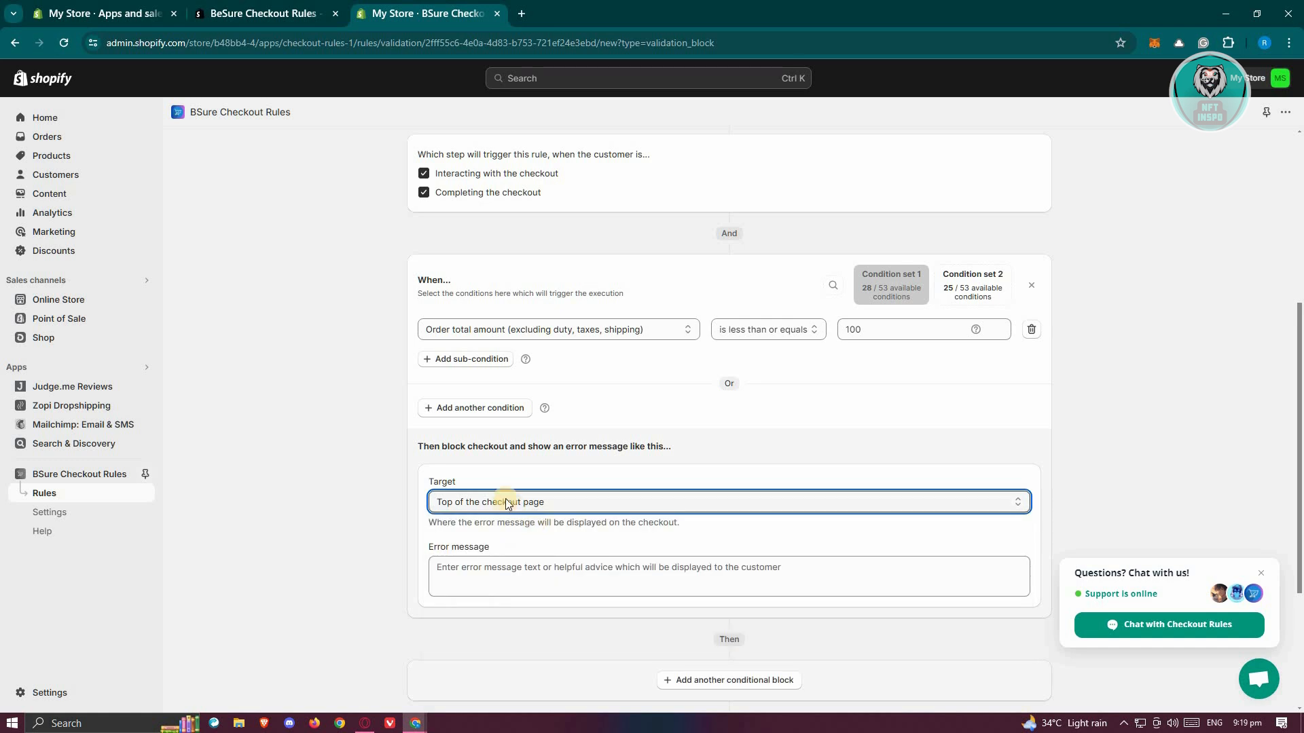
click(629, 590)
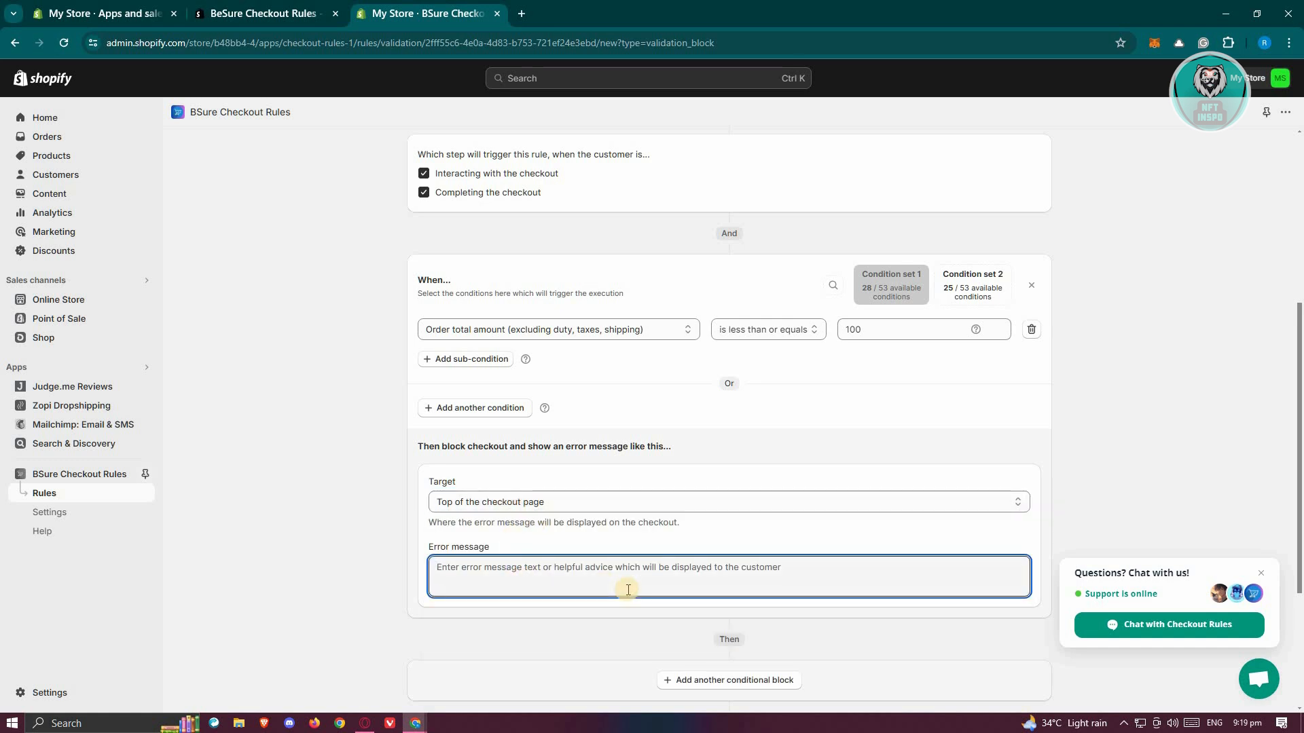
text(Minimum)
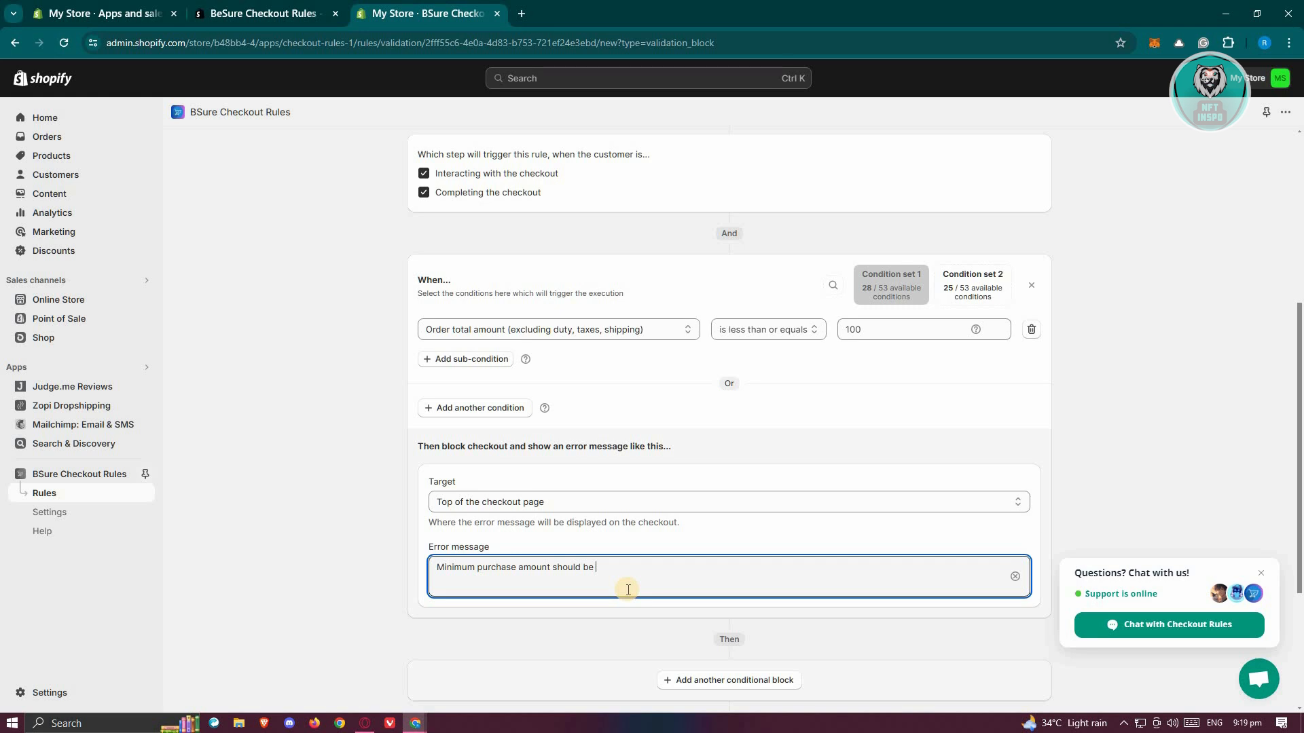
text(purchase amount should be $100)
- Choose to block customers from completing checkout if the app fails, and create the rule
scroll(645, 461, down, 2)
scroll(652, 326, up, 2)
scroll(984, 417, down, 3)
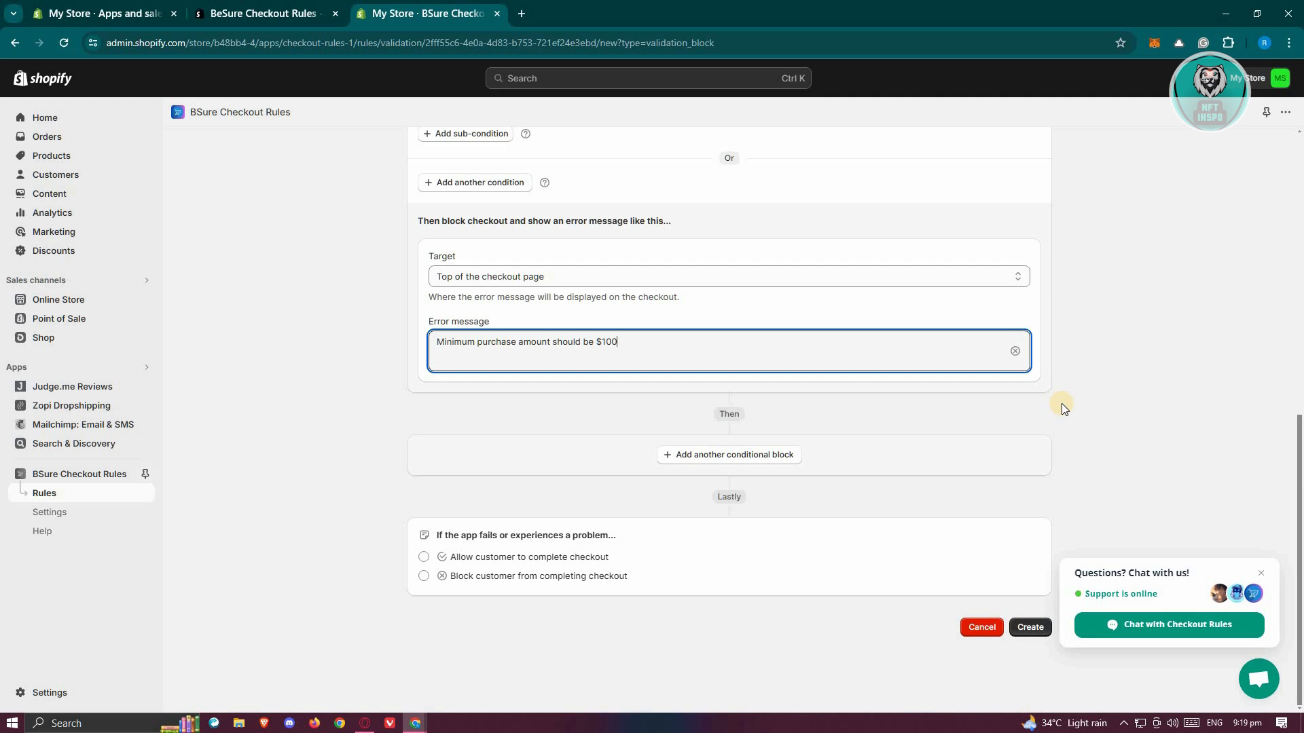
click(1029, 628)
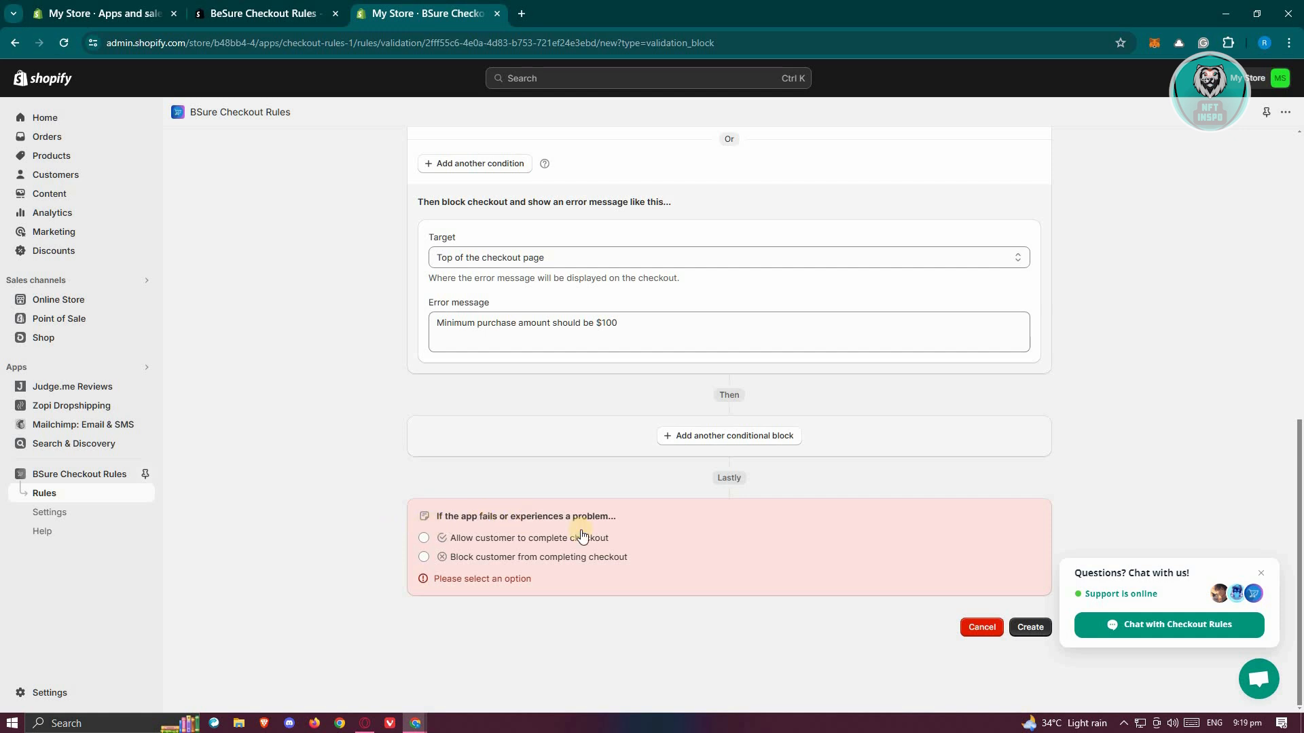
click(422, 557)
click(1030, 627)
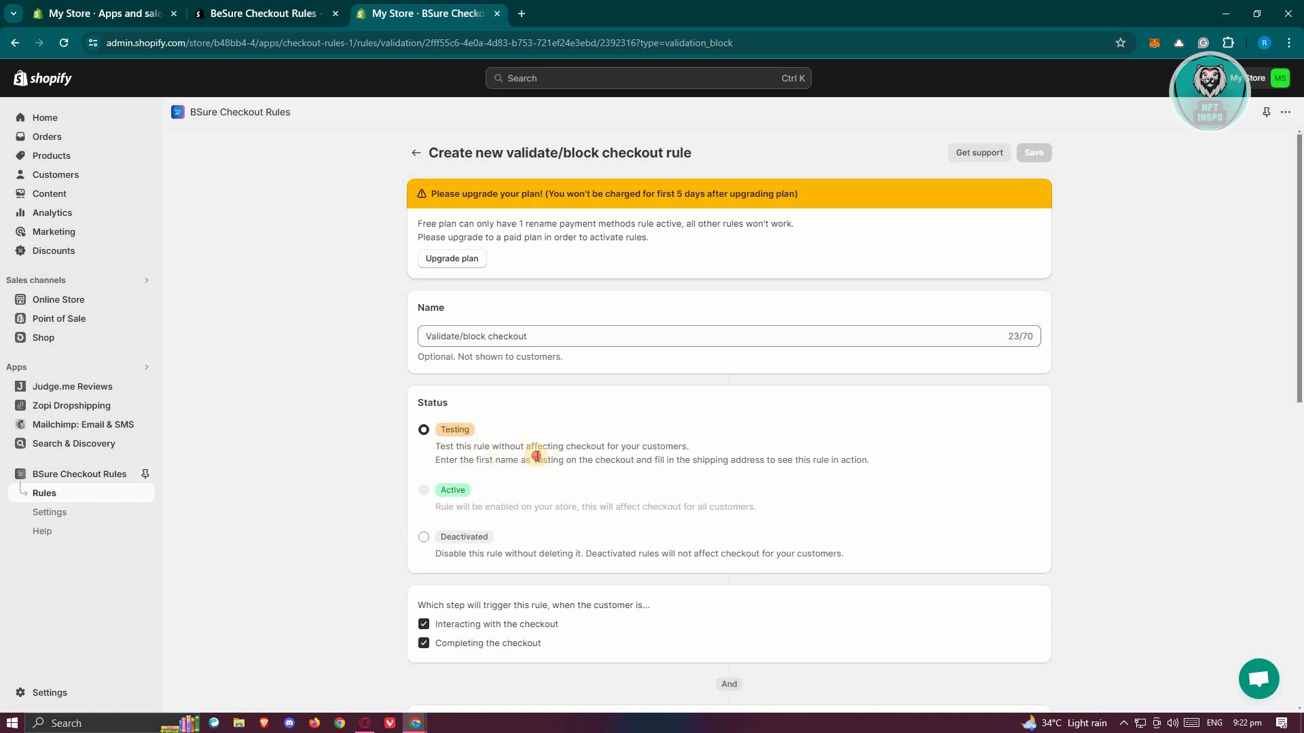
drag(537, 460, 565, 460)
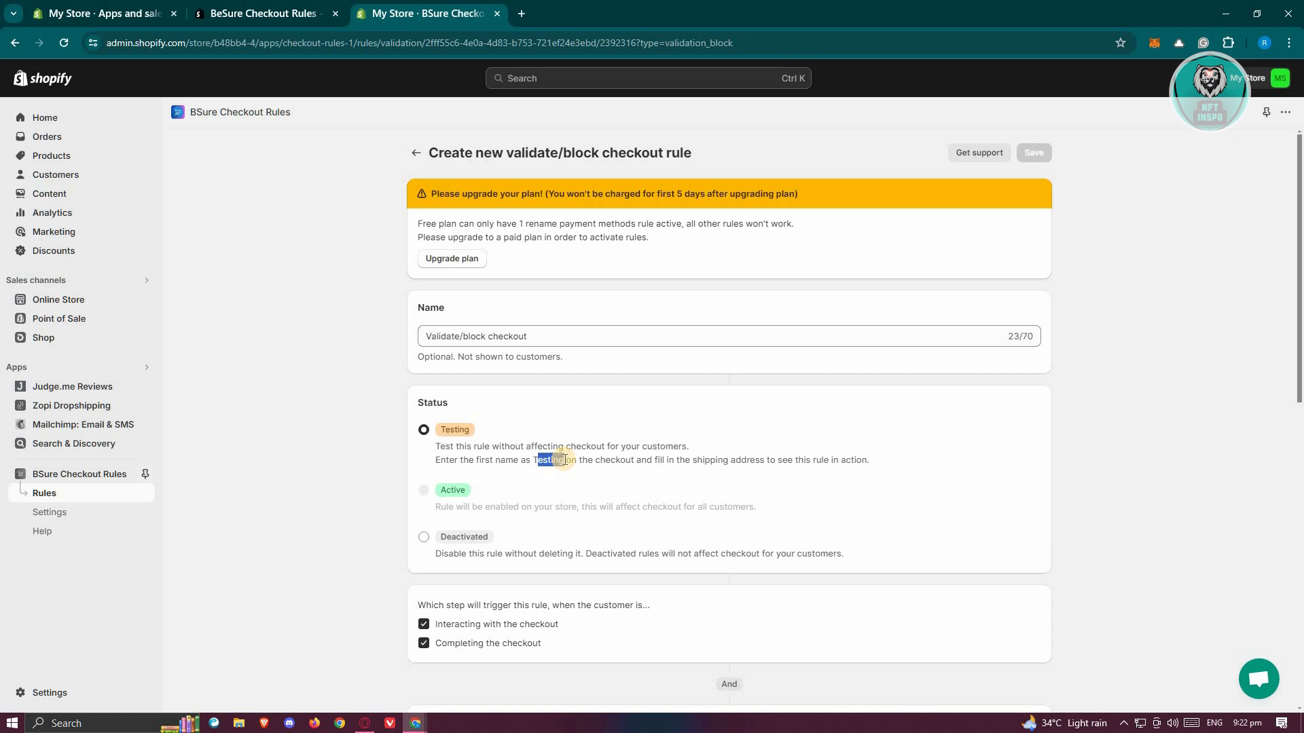